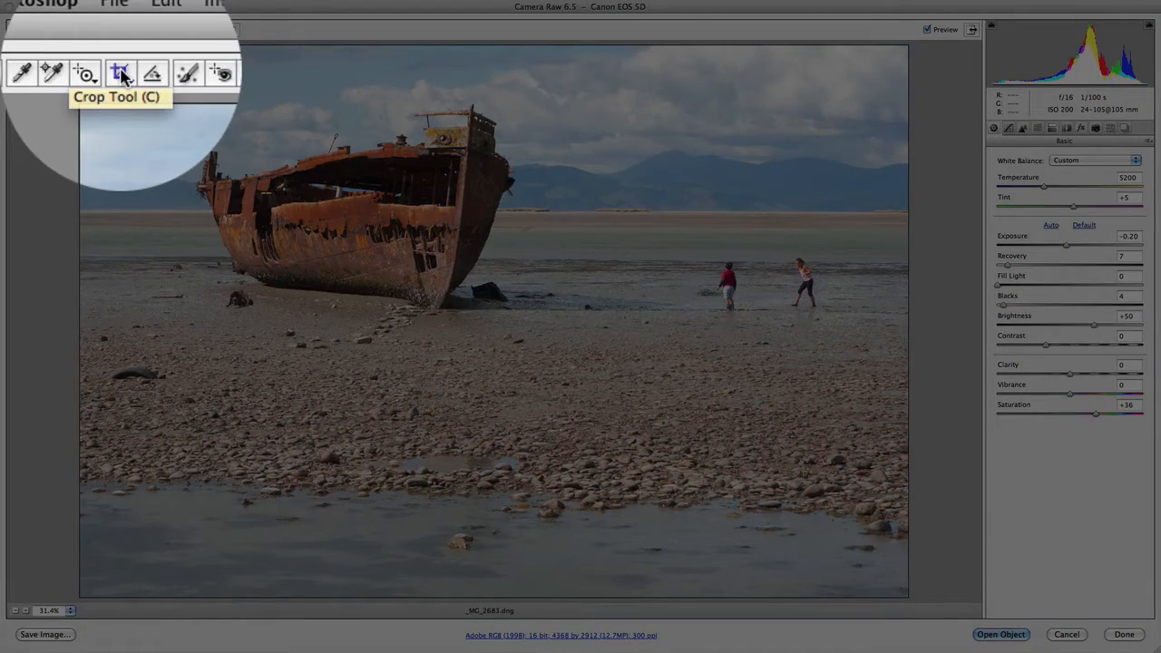
Draw an unconstrained crop of about 4314 by 1879 pixels around the ship and people with the Crop Tool
left_click(101, 30)
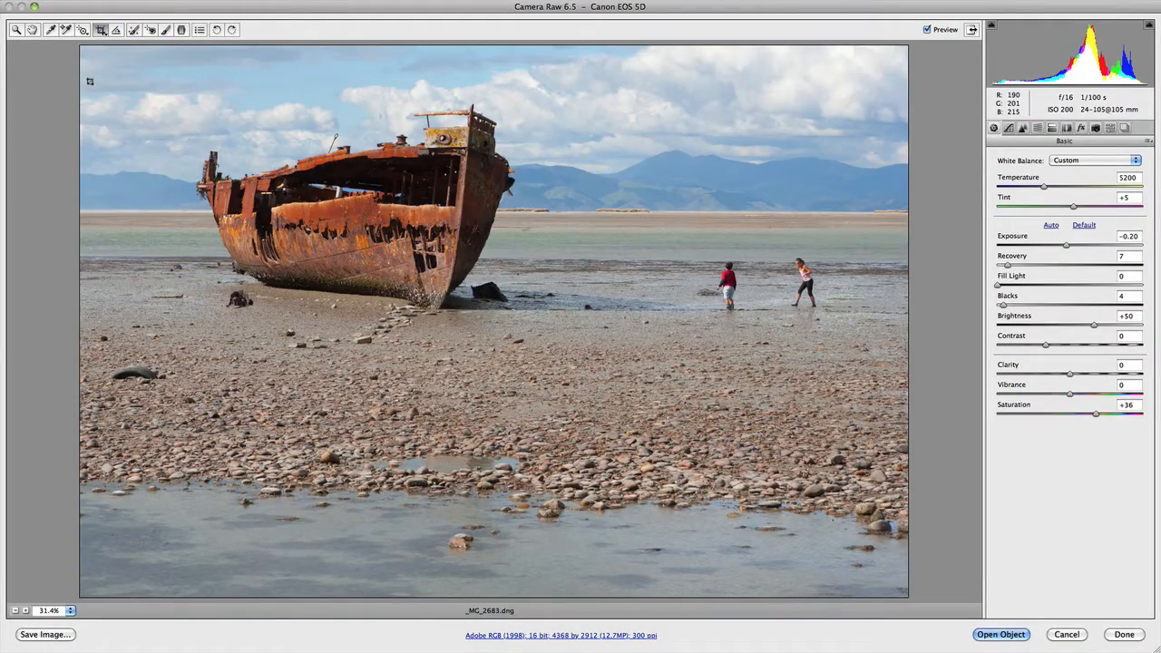
left_click_drag(90, 83, 938, 436)
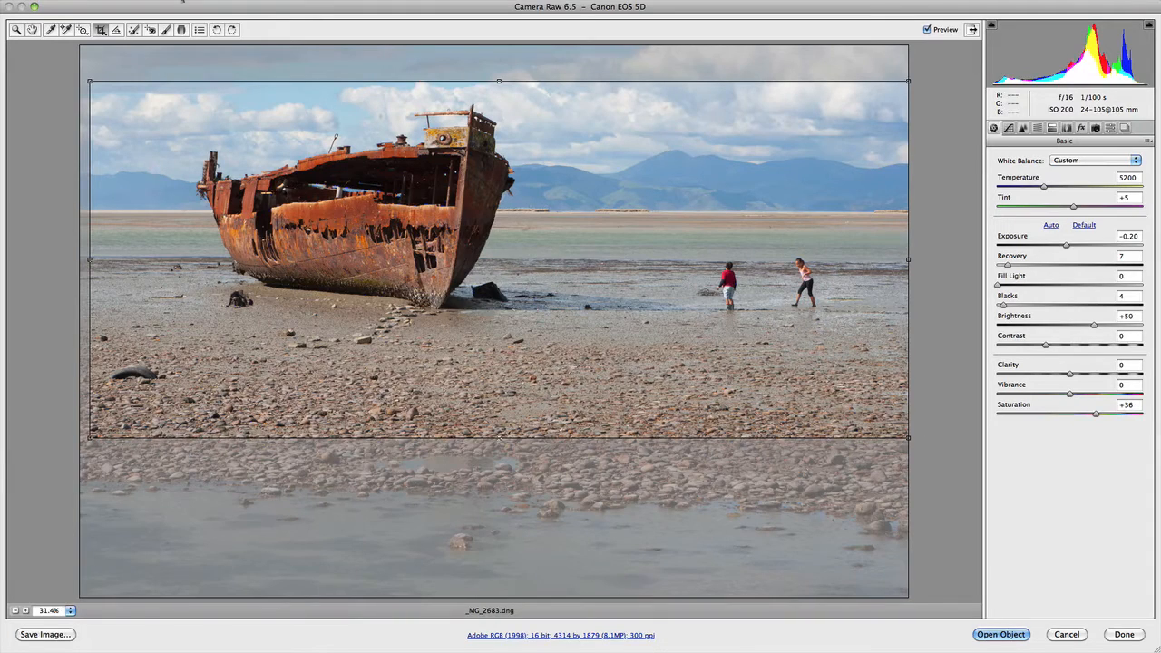
left_click(102, 31)
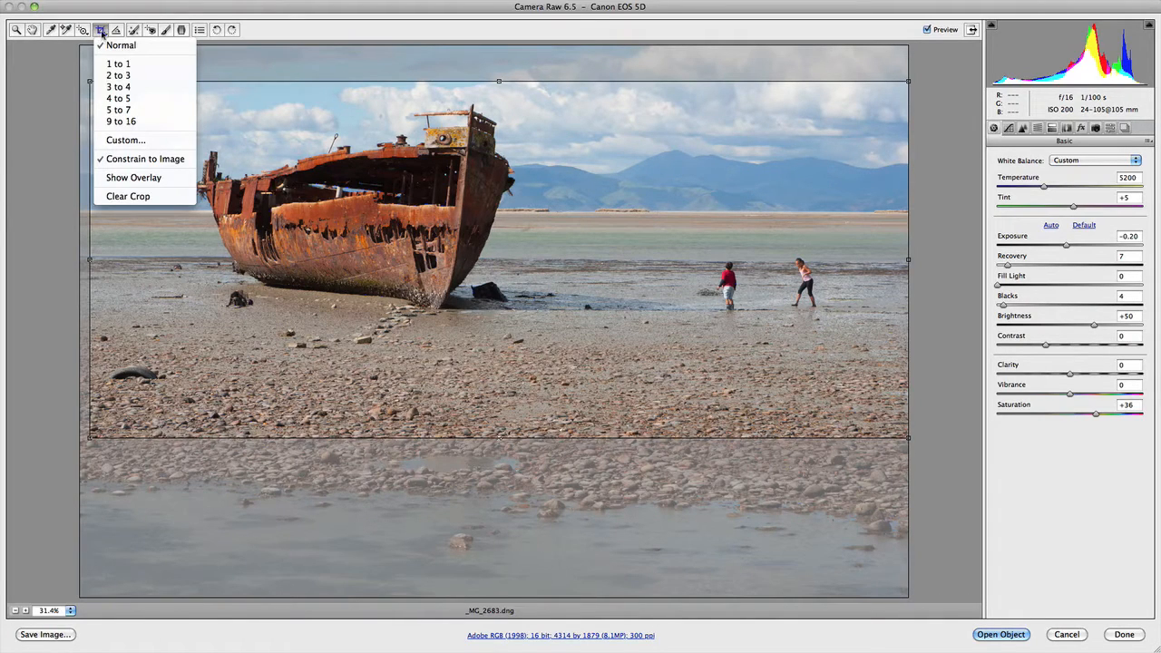
left_click(102, 32)
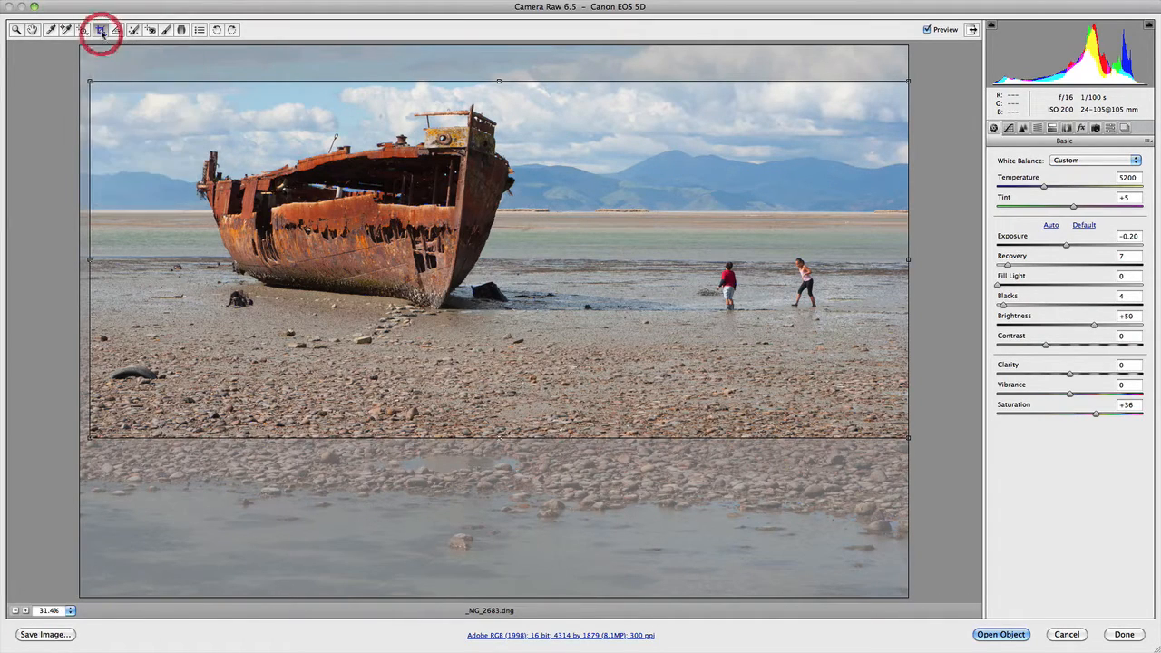
Constrain the crop to a 2 to 3 ratio and enlarge it from the image's upper-left corner to about 3162 by 2108 pixels
right_click(456, 223)
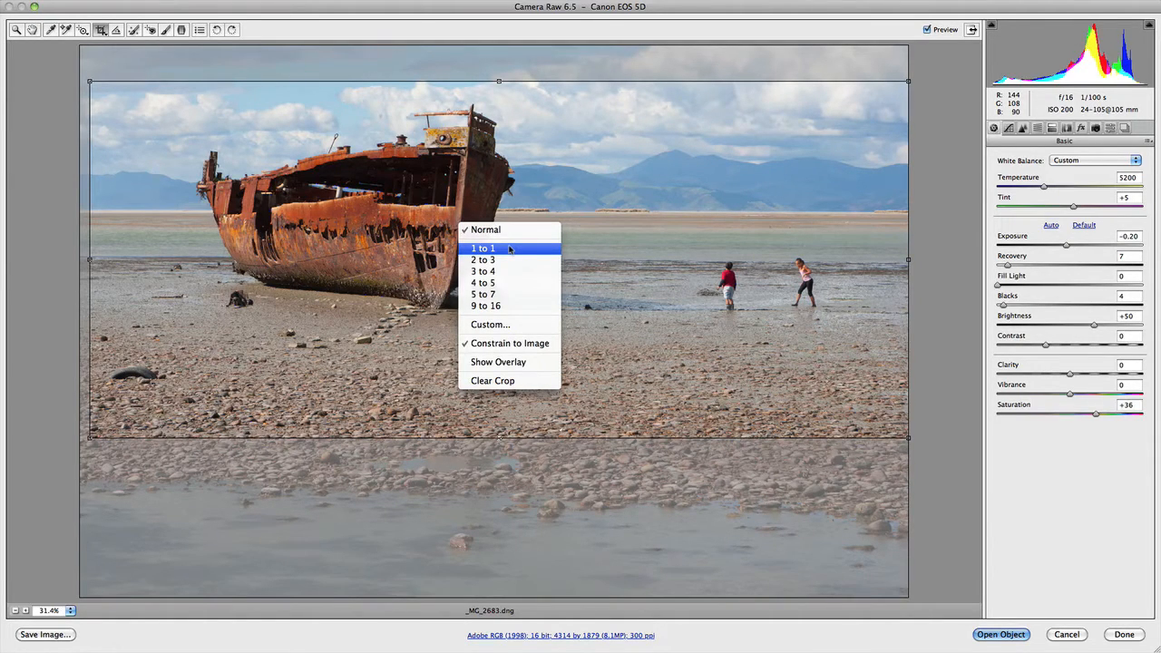
left_click(513, 260)
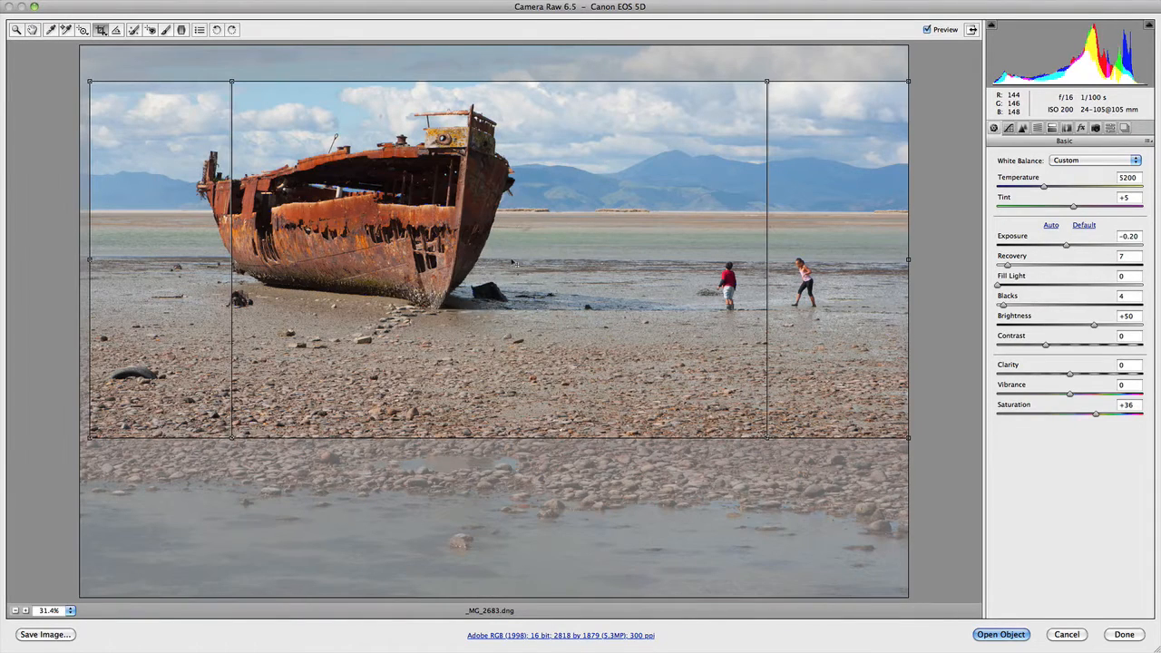
left_click_drag(634, 278, 456, 232)
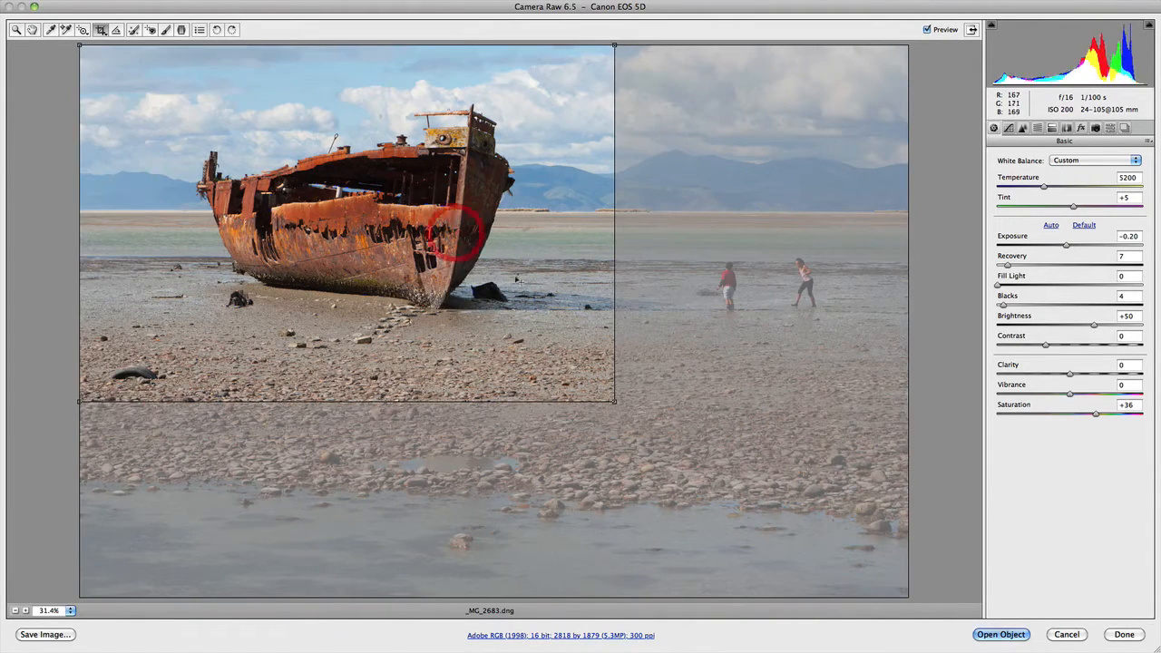
left_click_drag(615, 401, 679, 444)
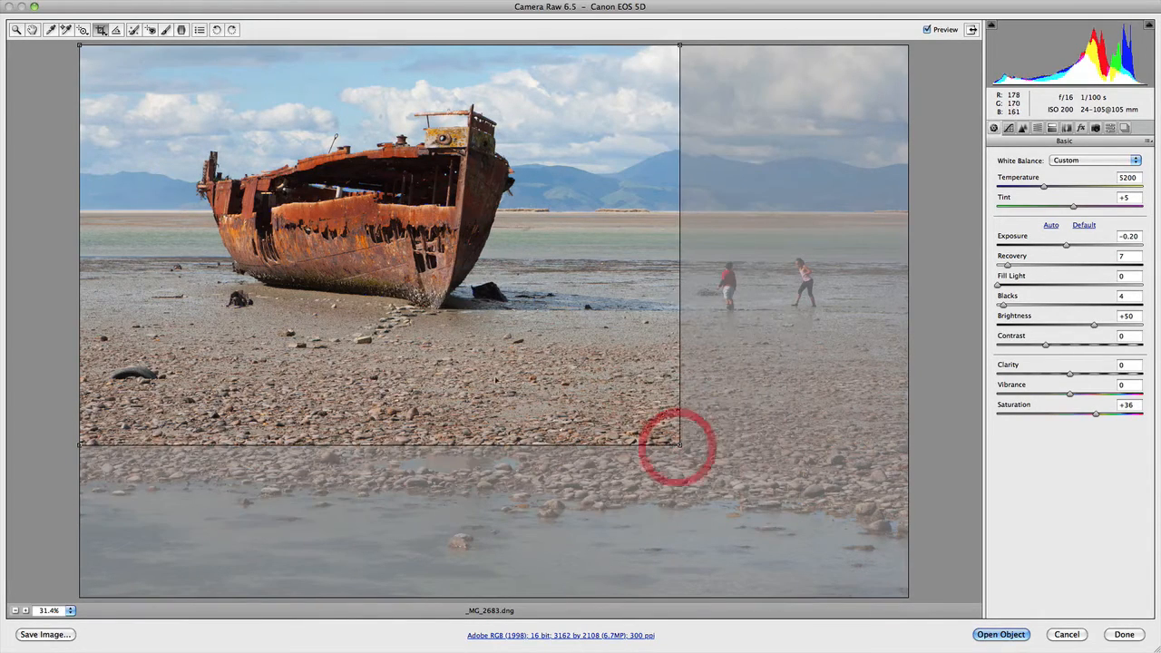
Move the crop toward the image centre and rotate it slightly counterclockwise around the ship
left_click_drag(490, 376, 583, 427)
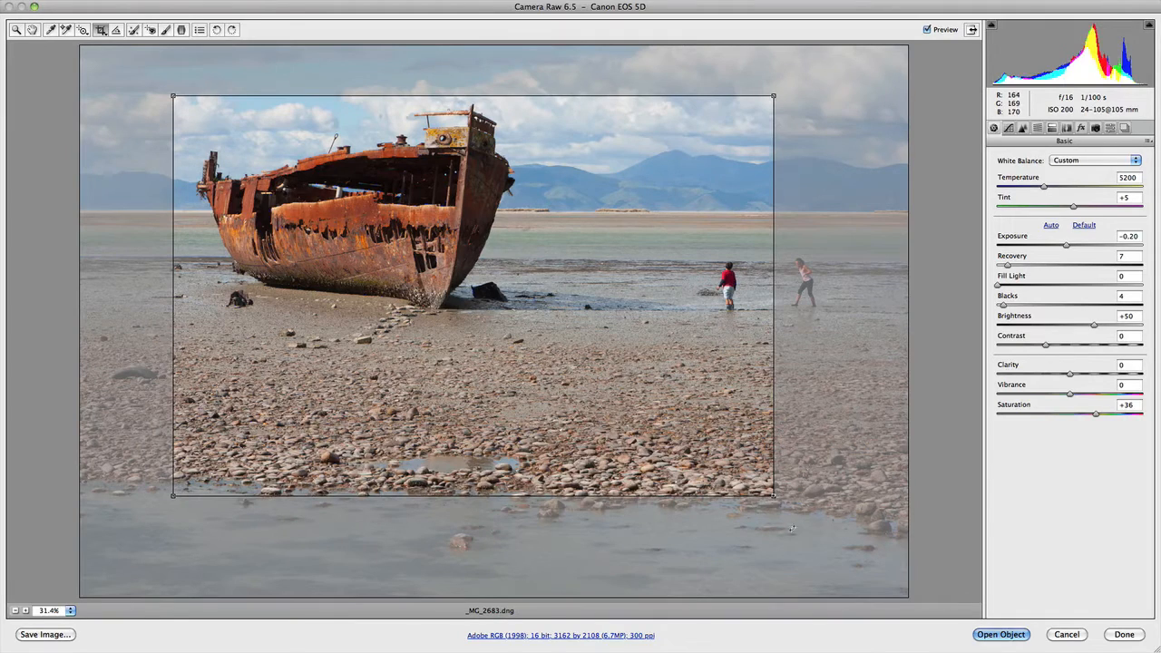
left_click_drag(792, 529, 855, 500)
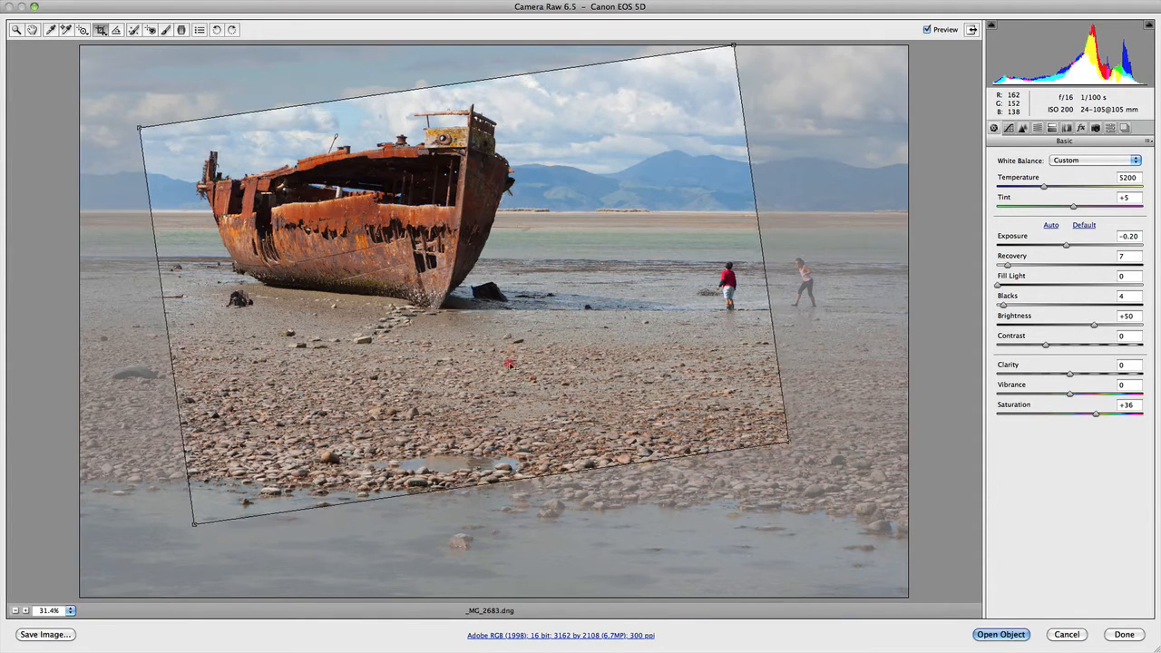
left_click_drag(510, 365, 478, 343)
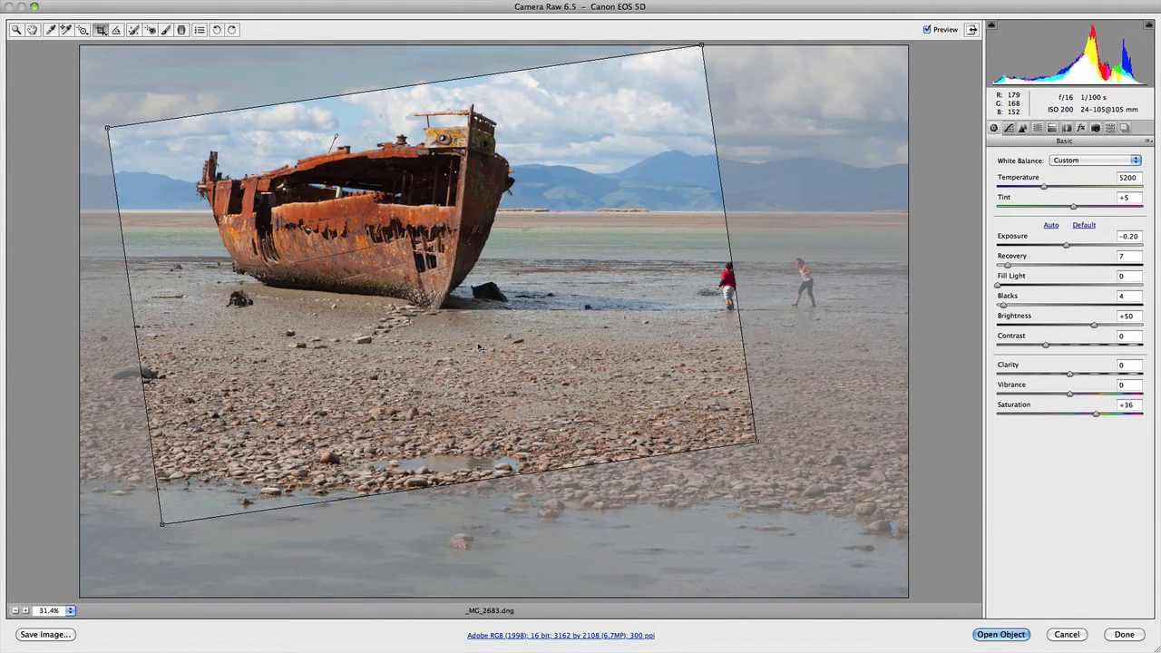
Set a custom crop size of 36 by 12 inches
right_click(474, 240)
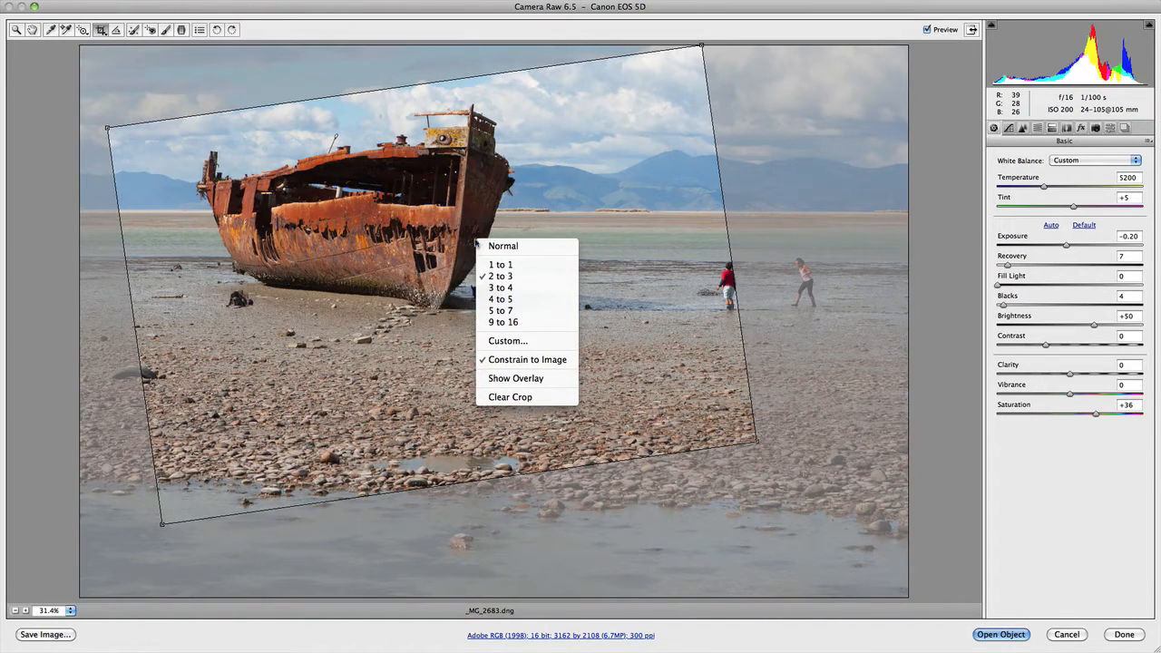
left_click(536, 342)
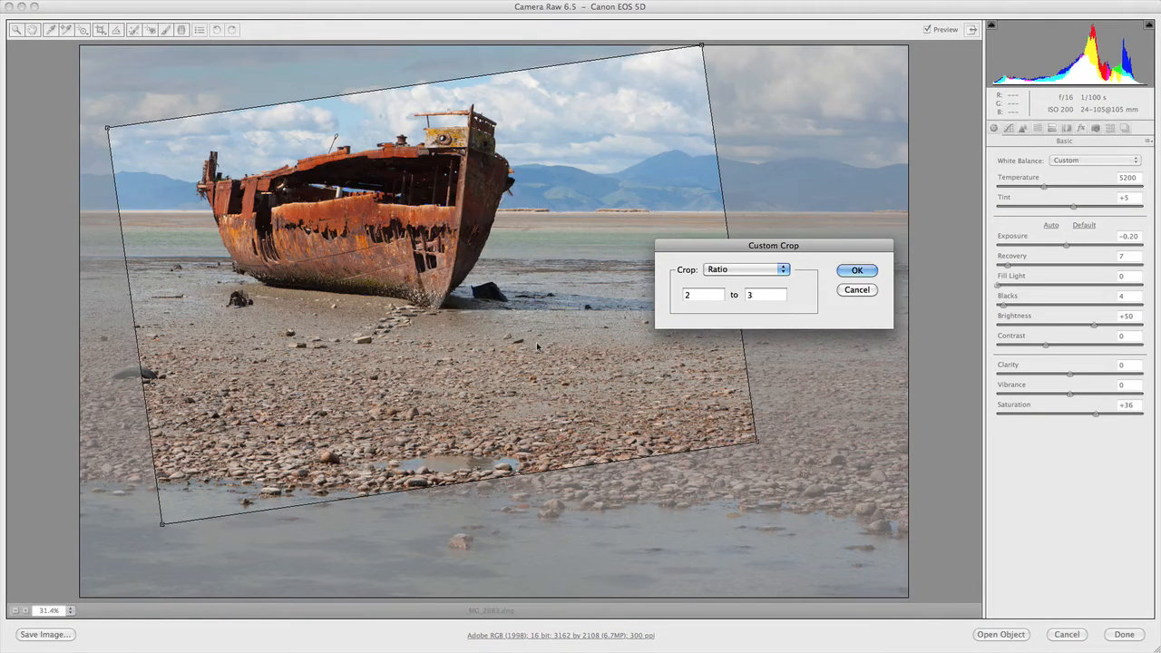
left_click(784, 270)
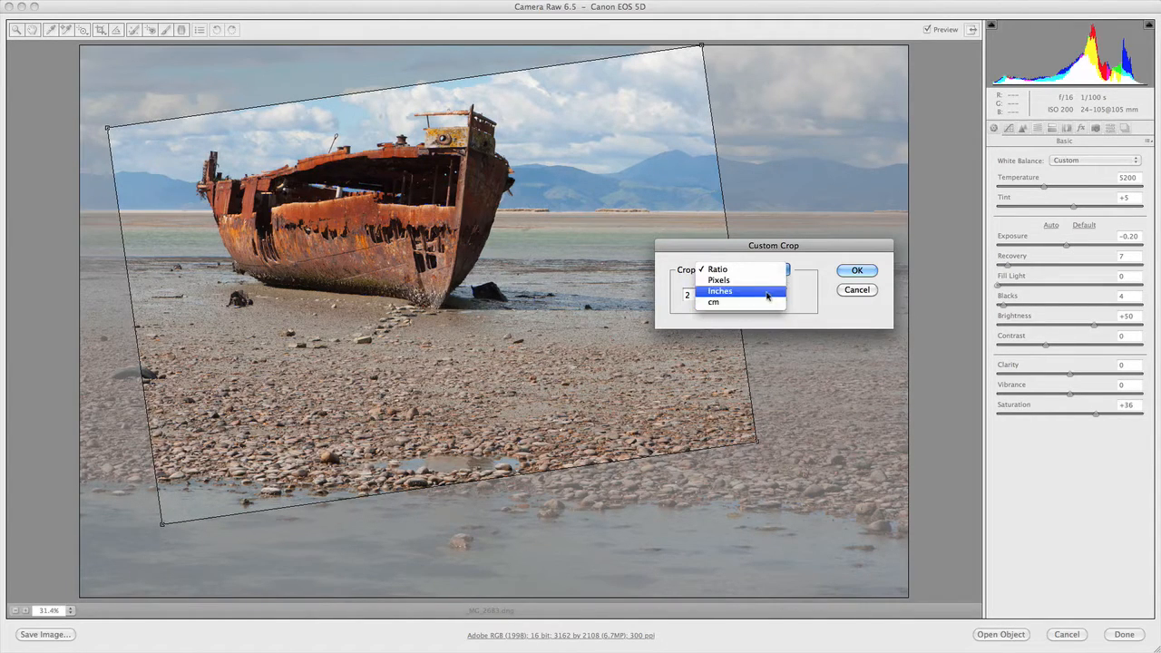
left_click(764, 291)
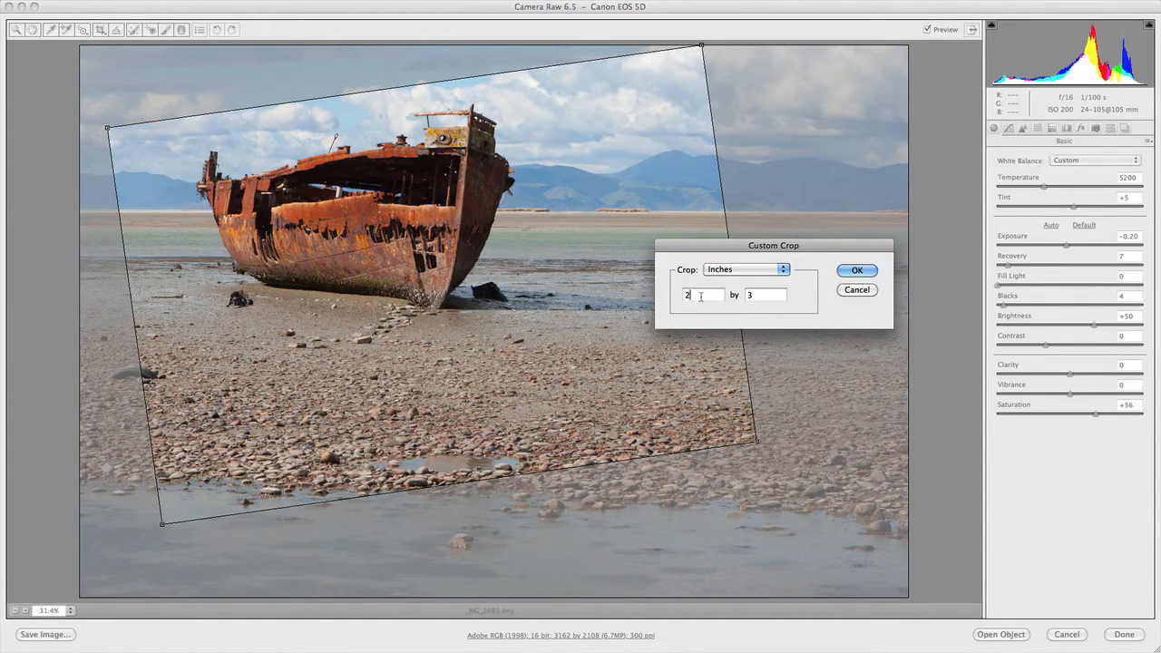
left_click_drag(700, 296, 668, 293)
type("36")
left_click_drag(771, 296, 717, 295)
type("12")
left_click(857, 270)
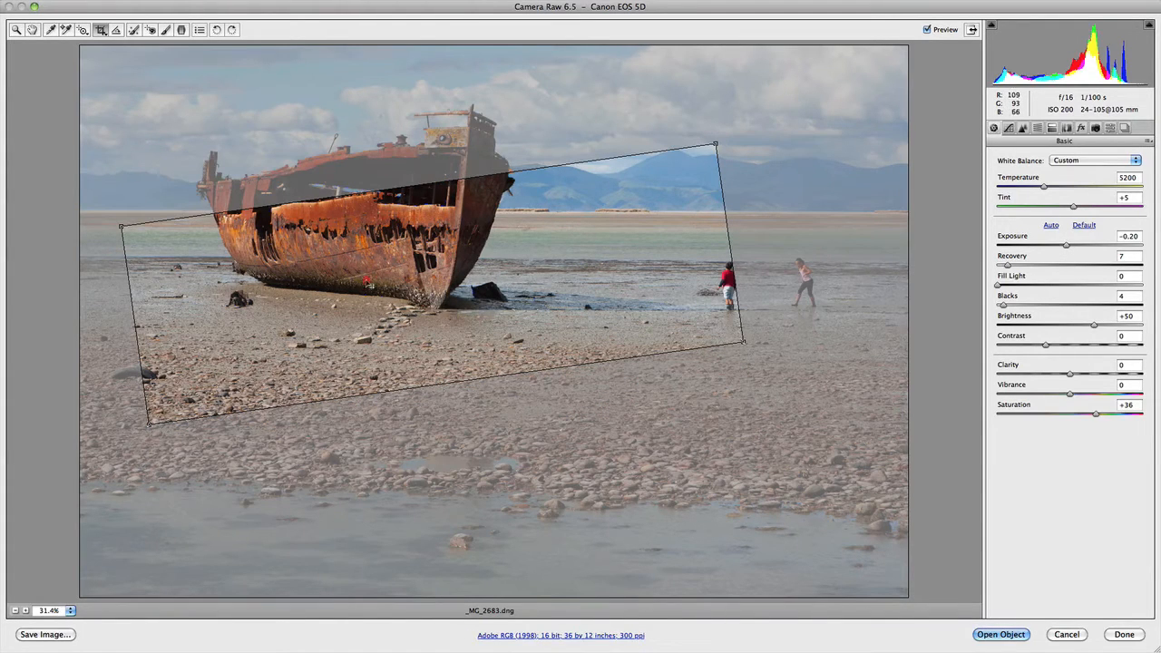
Level the panoramic crop and enlarge it to span nearly the full image width around the ship and people
left_click_drag(369, 284, 308, 178)
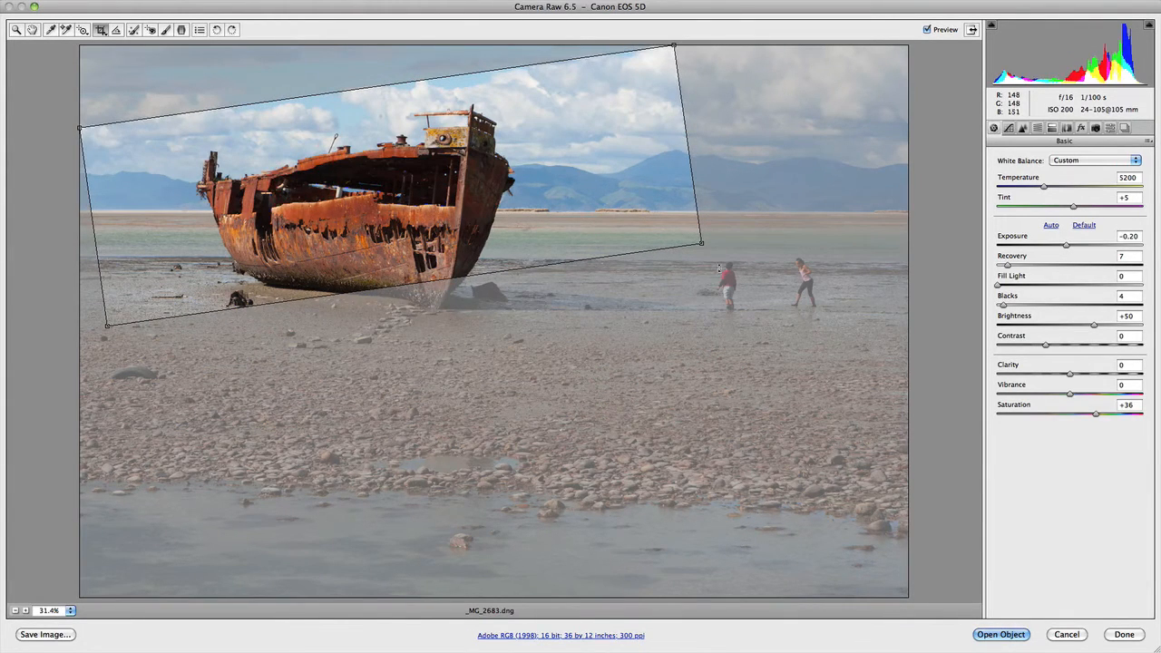
left_click_drag(718, 269, 988, 557)
left_click_drag(492, 253, 481, 259)
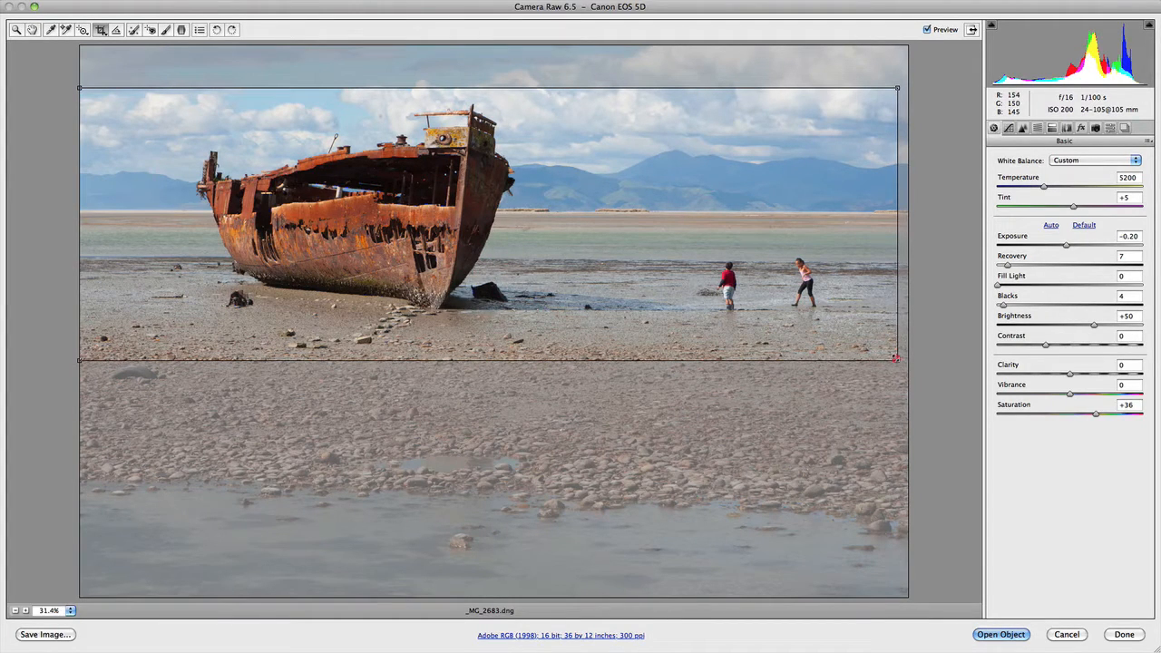
left_click_drag(895, 357, 917, 366)
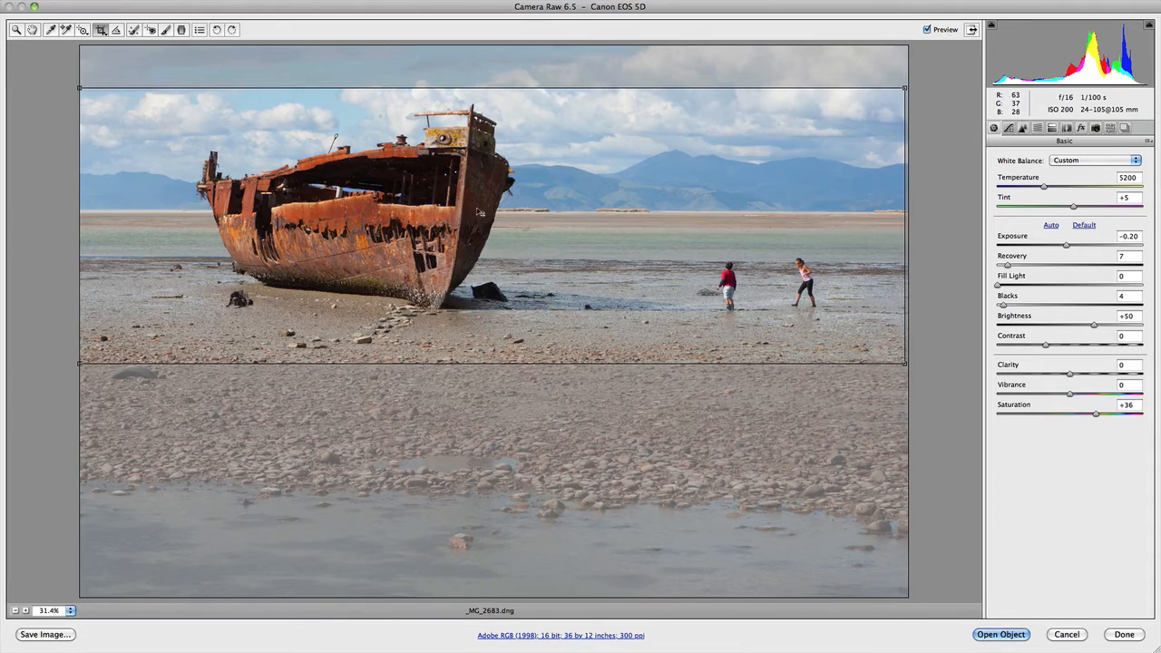
Show the crop overlay and shift the crop to the image's right edge to check the composition against the grid
right_click(476, 210)
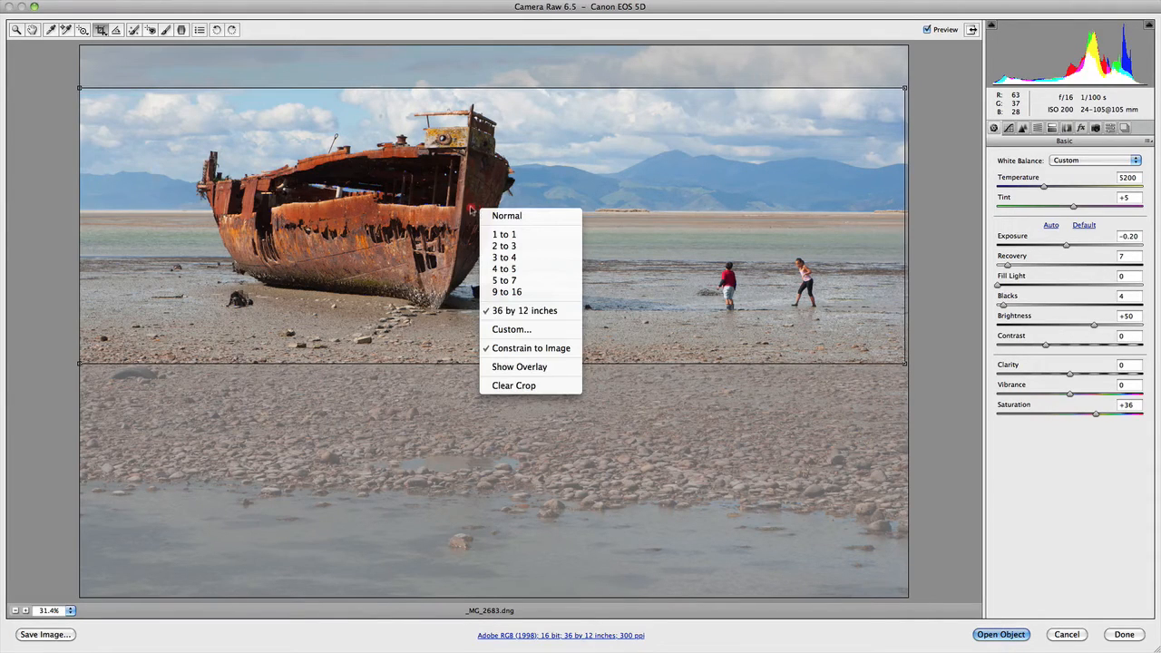
left_click(476, 220)
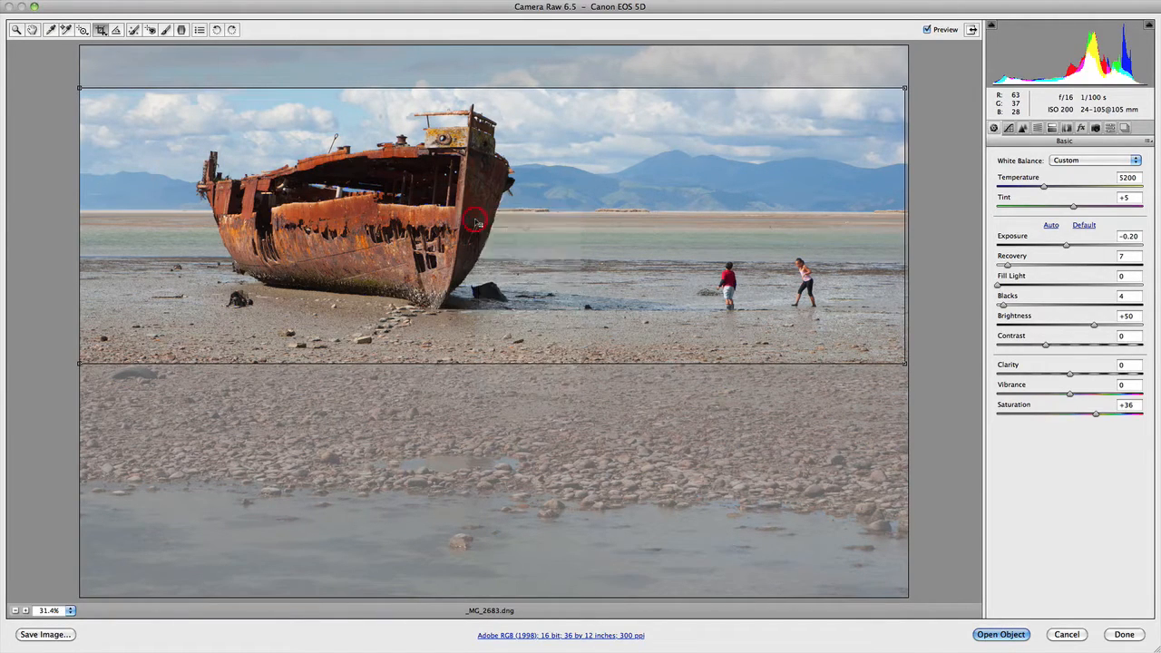
right_click(477, 220)
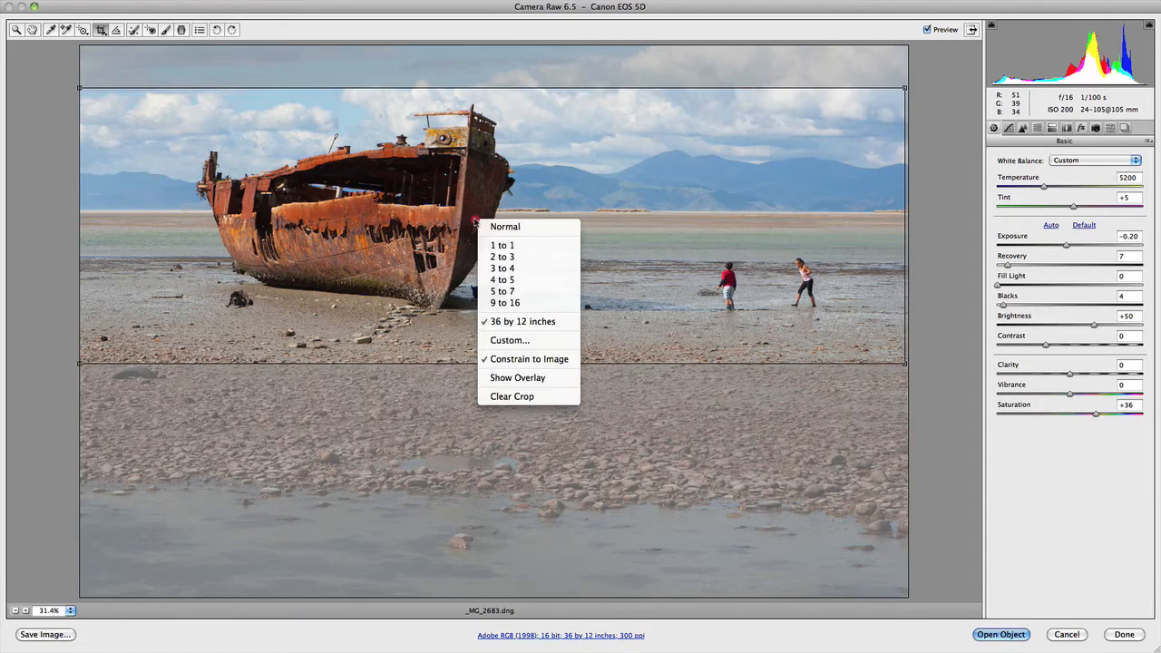
left_click(557, 378)
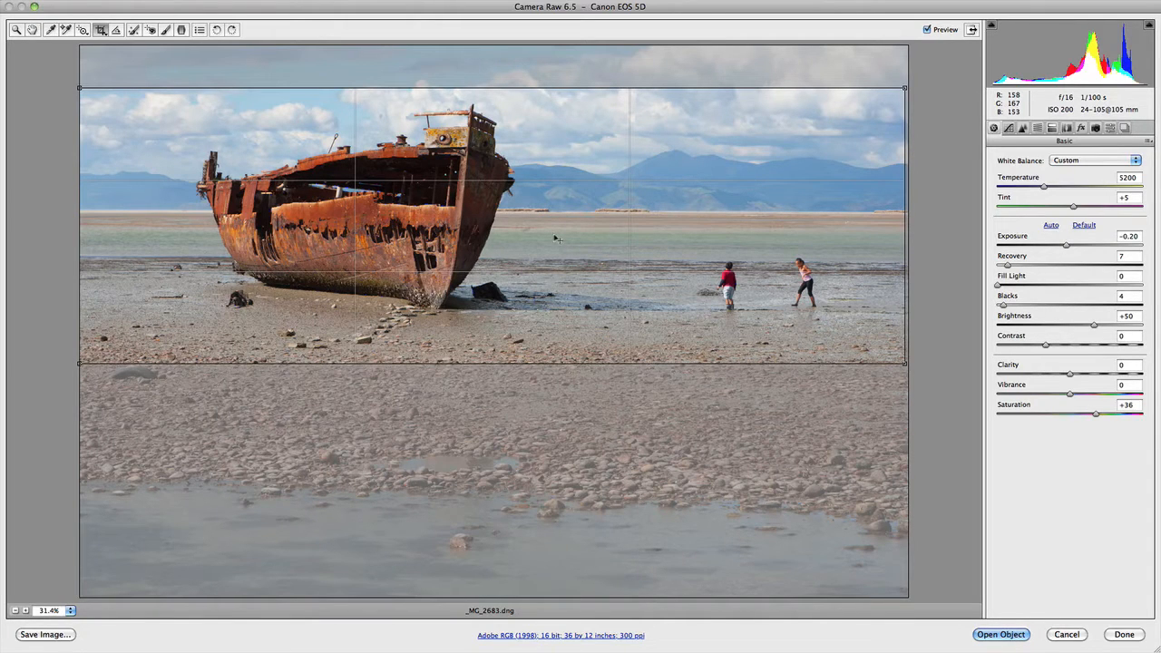
left_click_drag(554, 236, 590, 238)
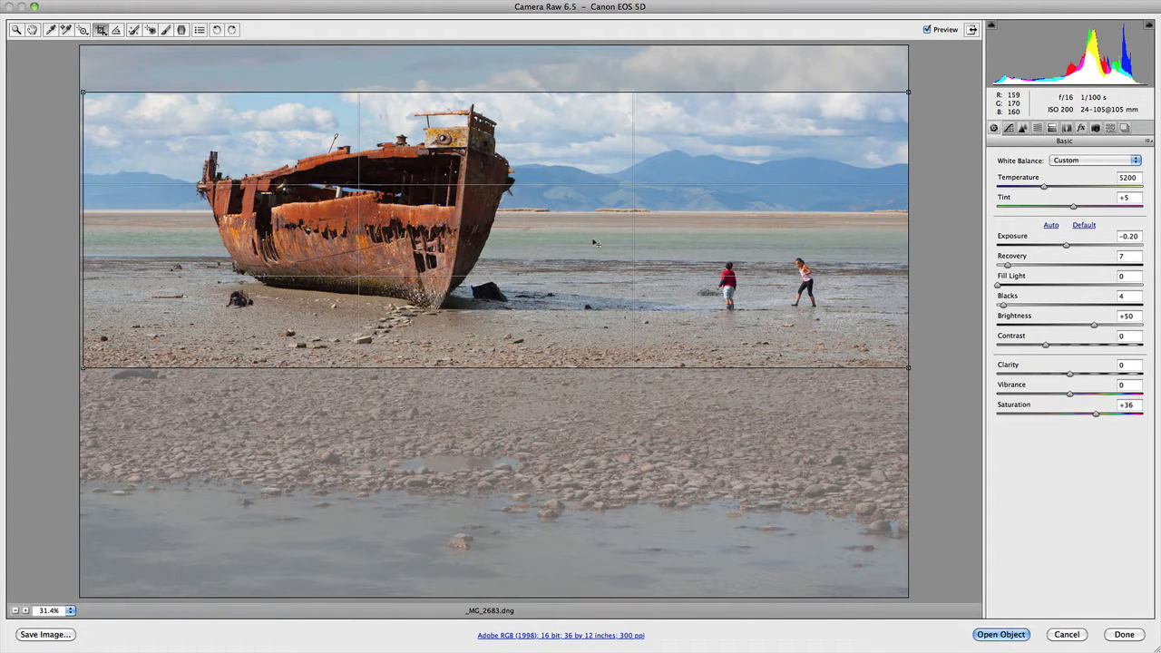
Clear the current crop and draw a new 36 by 12 inch crop across the full image width around the ship
right_click(542, 252)
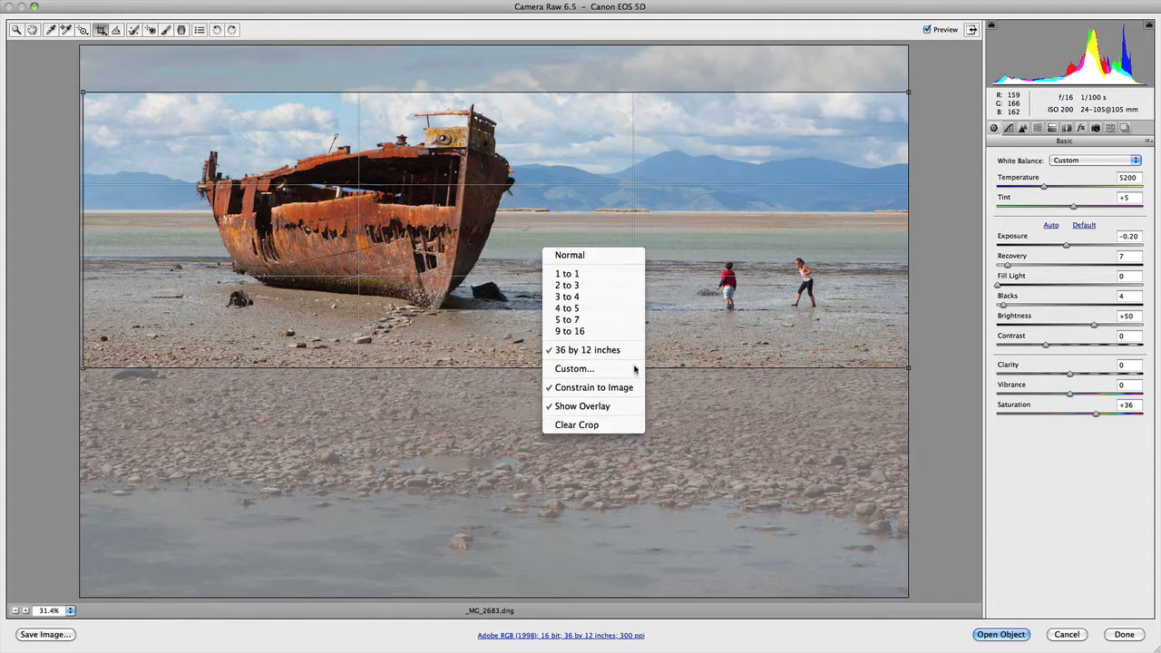
left_click(949, 353)
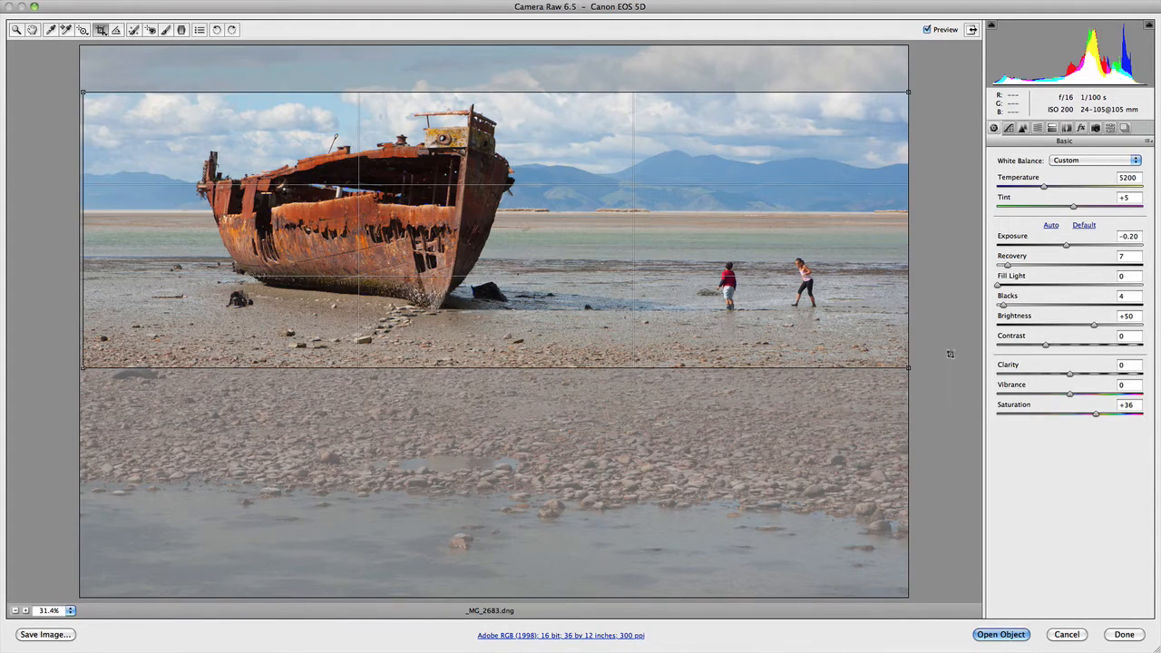
left_click(930, 355)
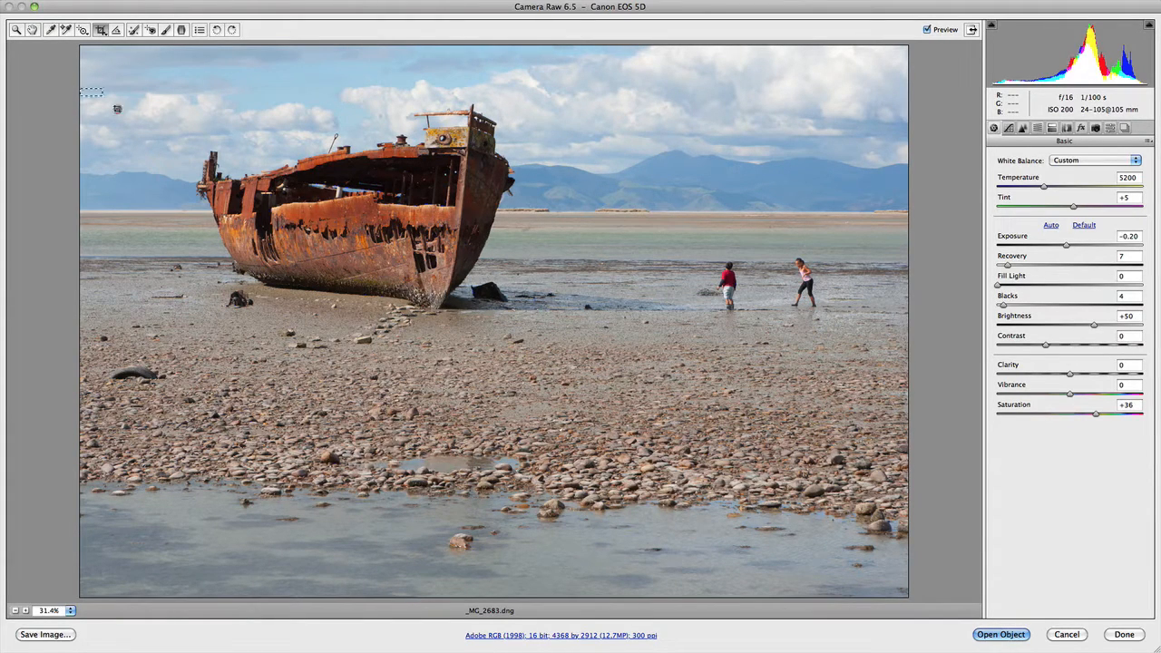
left_click_drag(81, 88, 1122, 549)
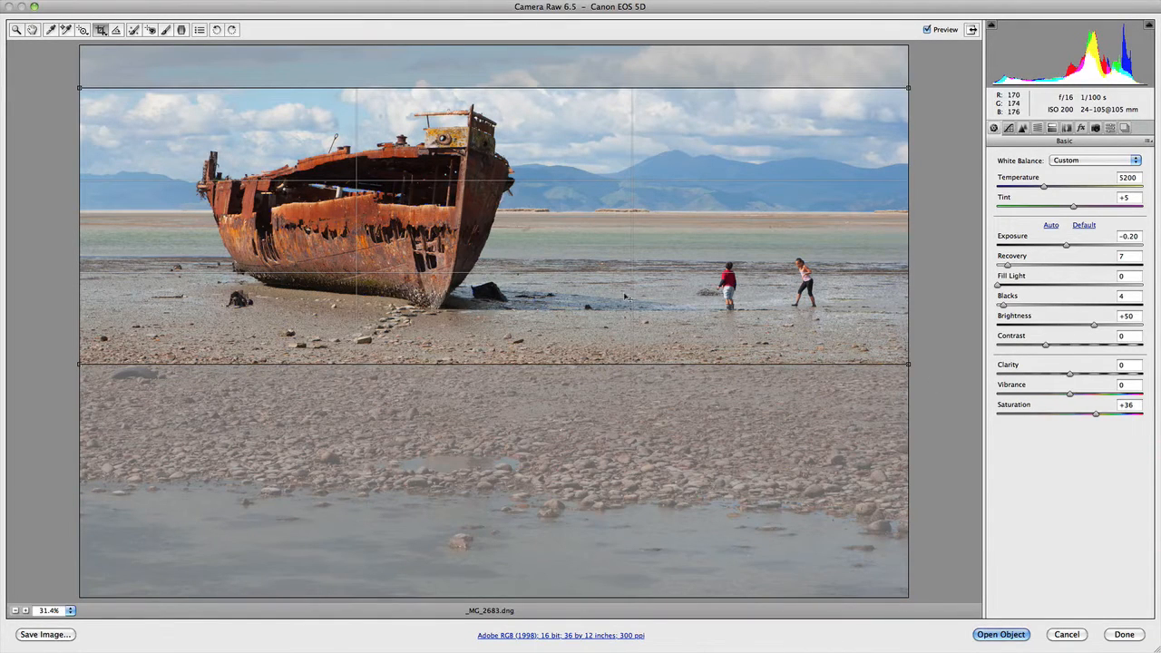
Hide the crop overlay and reposition the slightly rotated crop over the ship and the two people
right_click(625, 296)
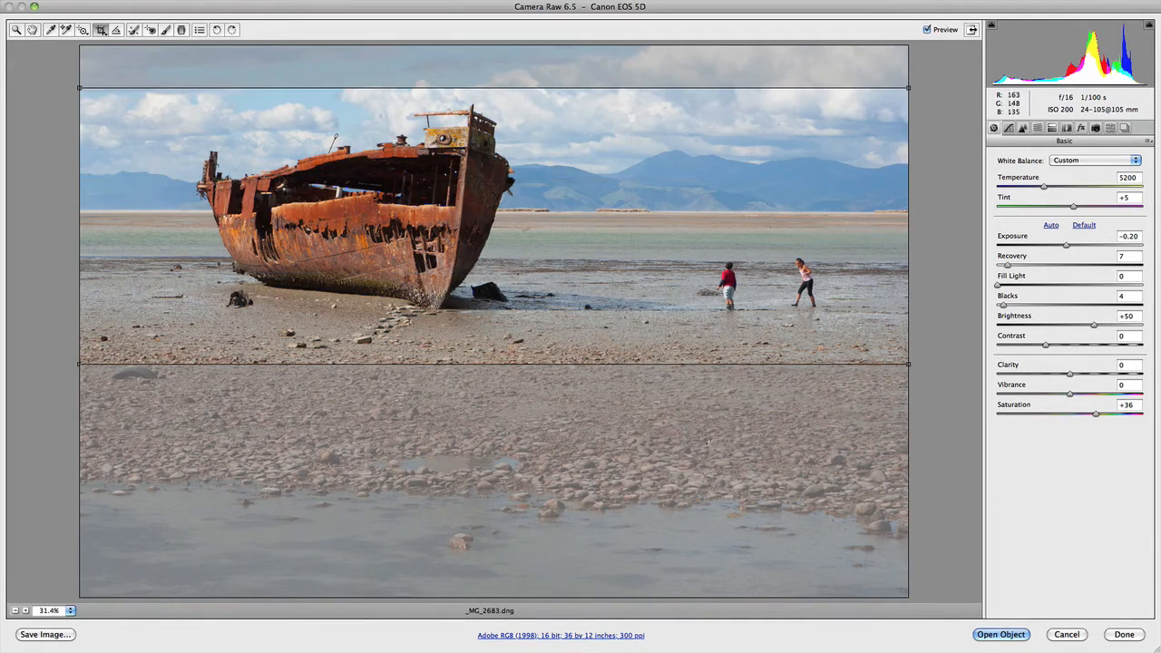
left_click_drag(901, 381, 895, 377)
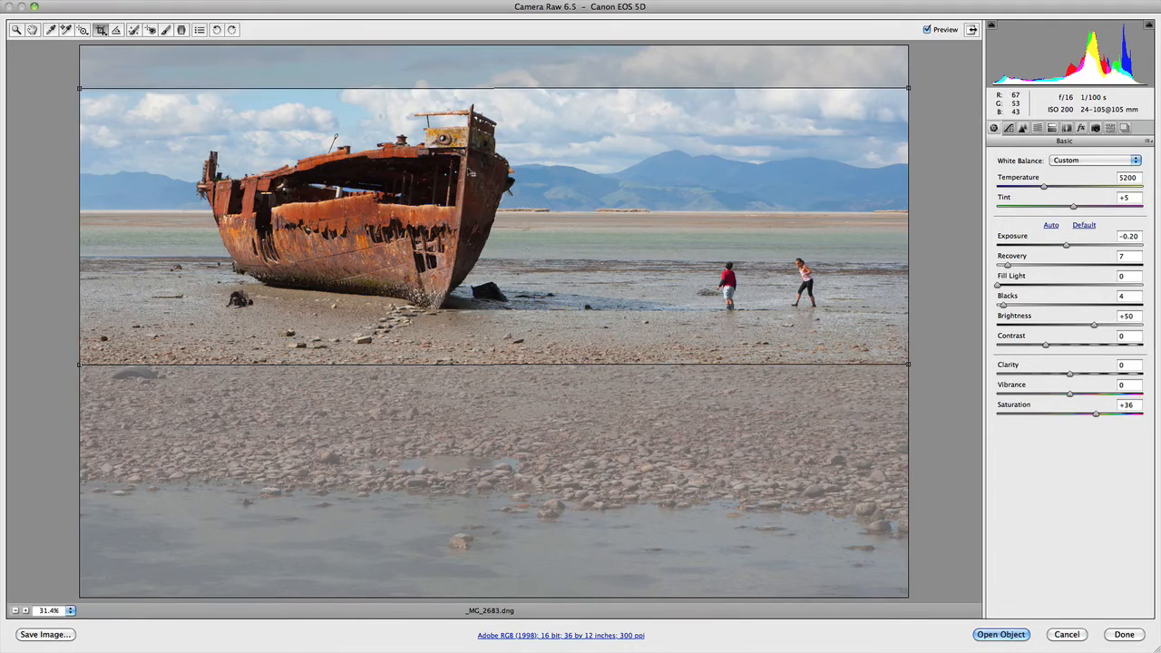
left_click_drag(583, 174, 583, 295)
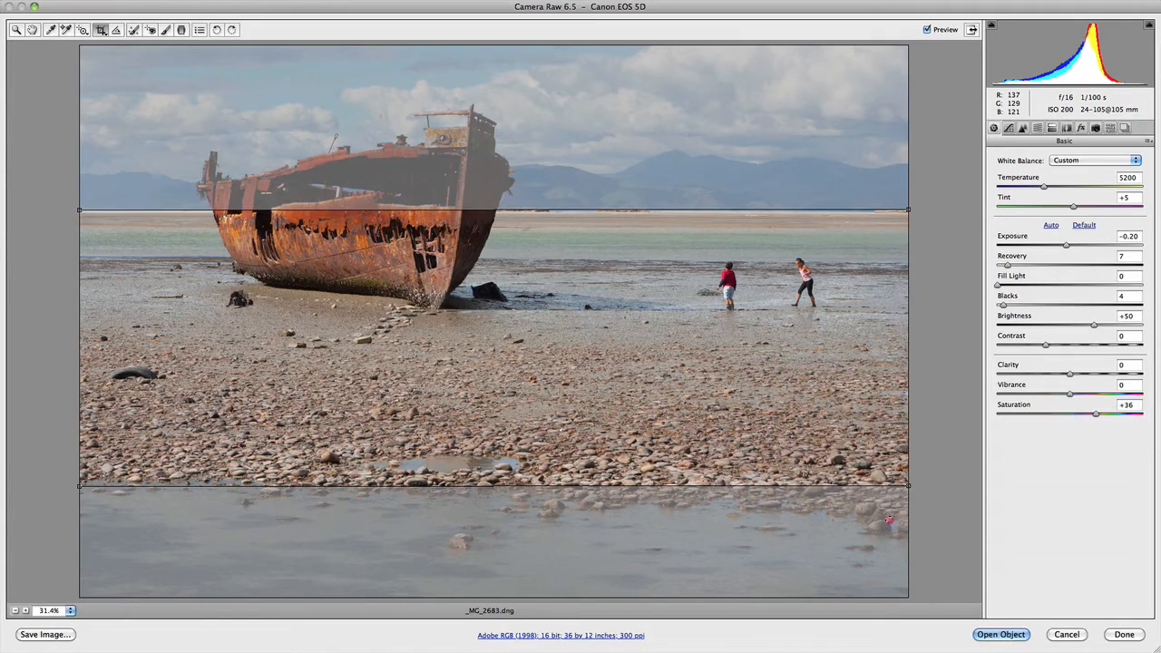
left_click(886, 519)
left_click_drag(635, 393, 650, 265)
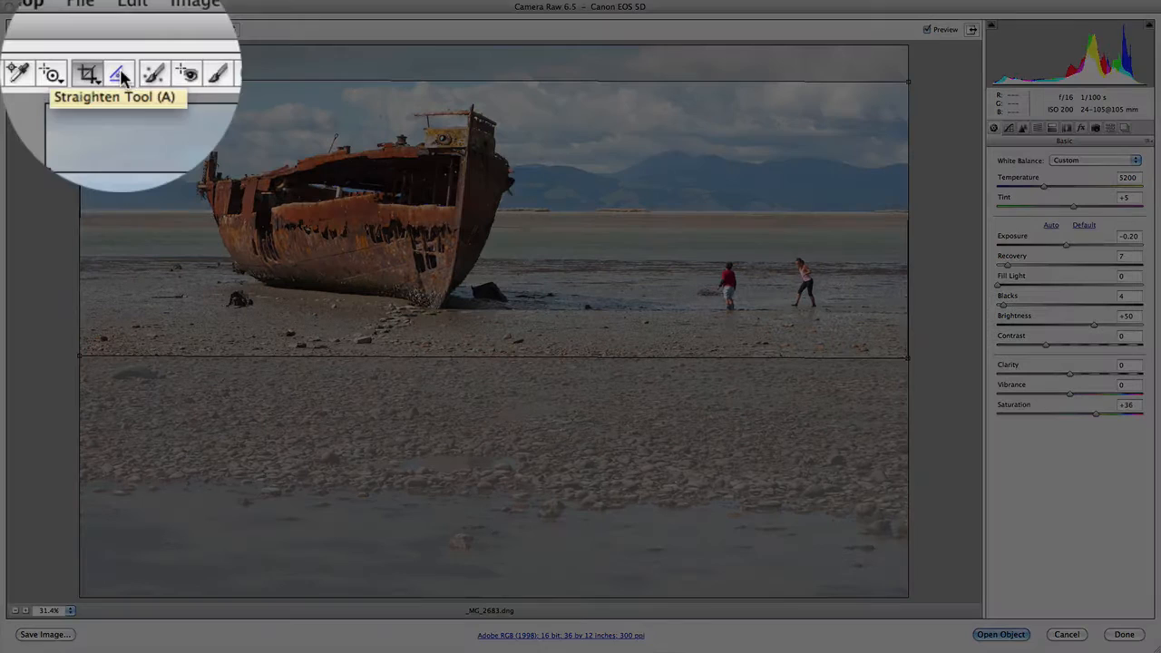
Straighten the crop along the horizon with the Straighten Tool, and re-angle it along a diagonal from the ship's stern to the people
left_click(120, 75)
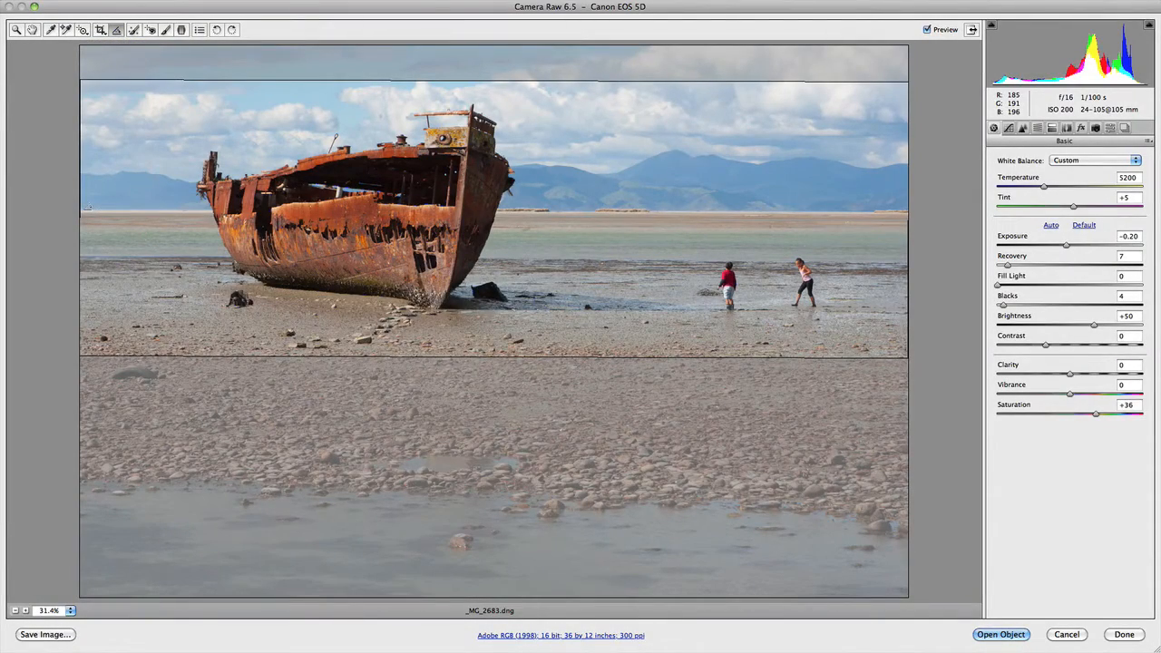
left_click_drag(83, 209, 905, 214)
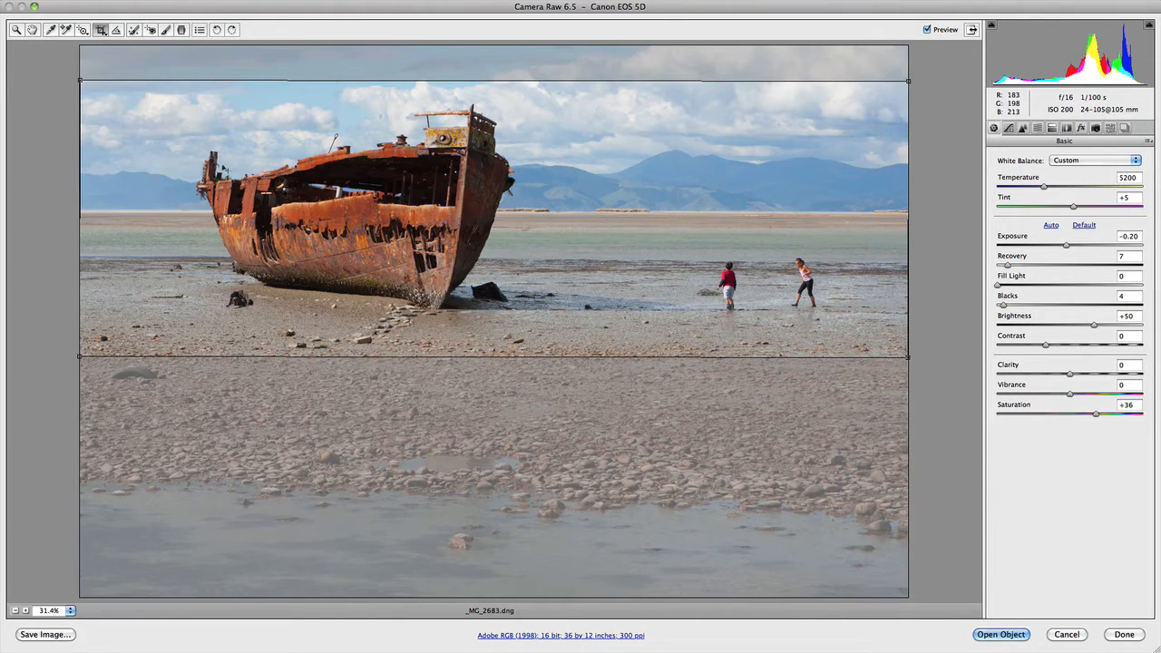
left_click(116, 31)
left_click_drag(206, 182, 725, 289)
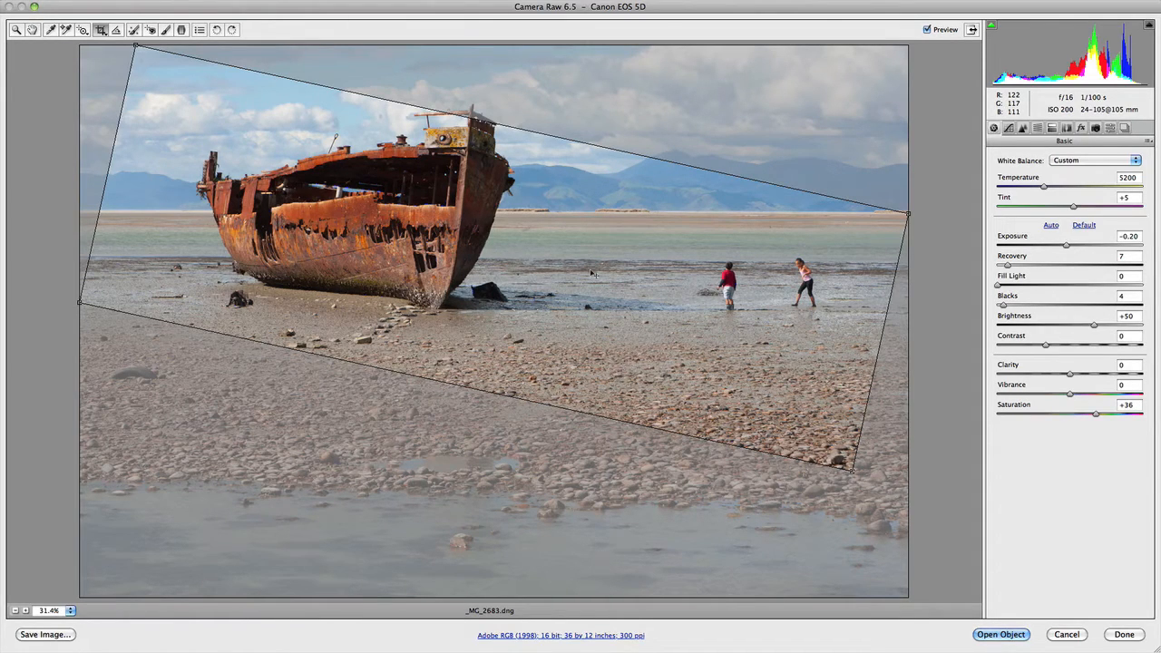
Straighten the crop along the horizon below the mountains, and fit it against the image's left edge around the ship and people
left_click(117, 31)
left_click_drag(128, 210, 822, 210)
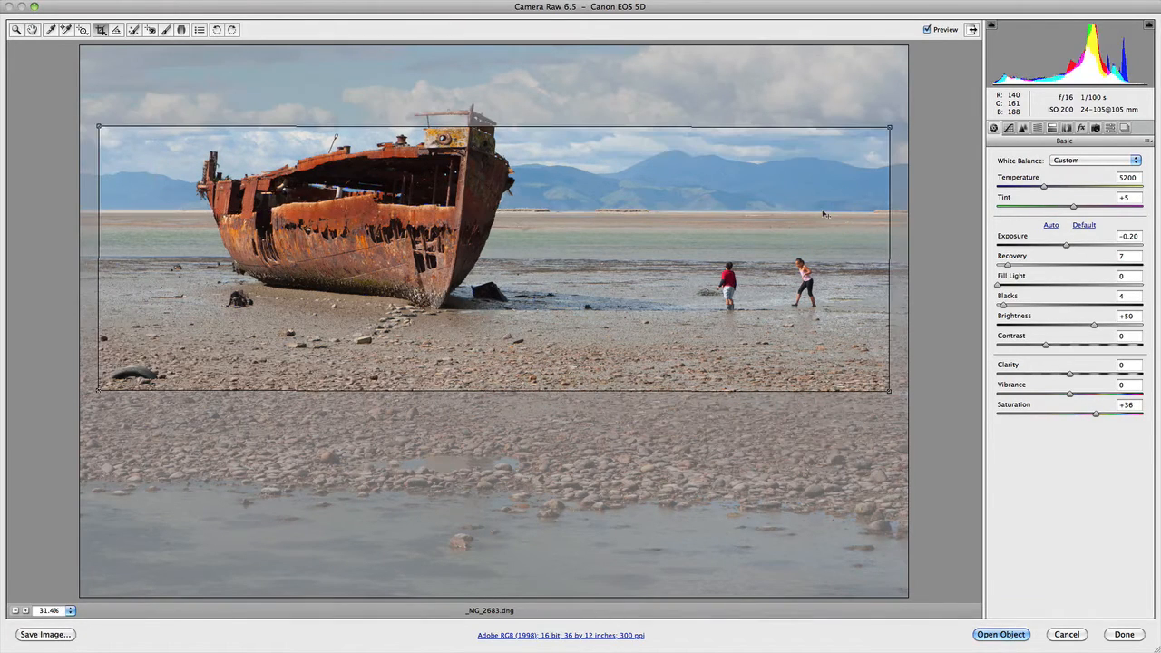
left_click_drag(521, 239, 417, 205)
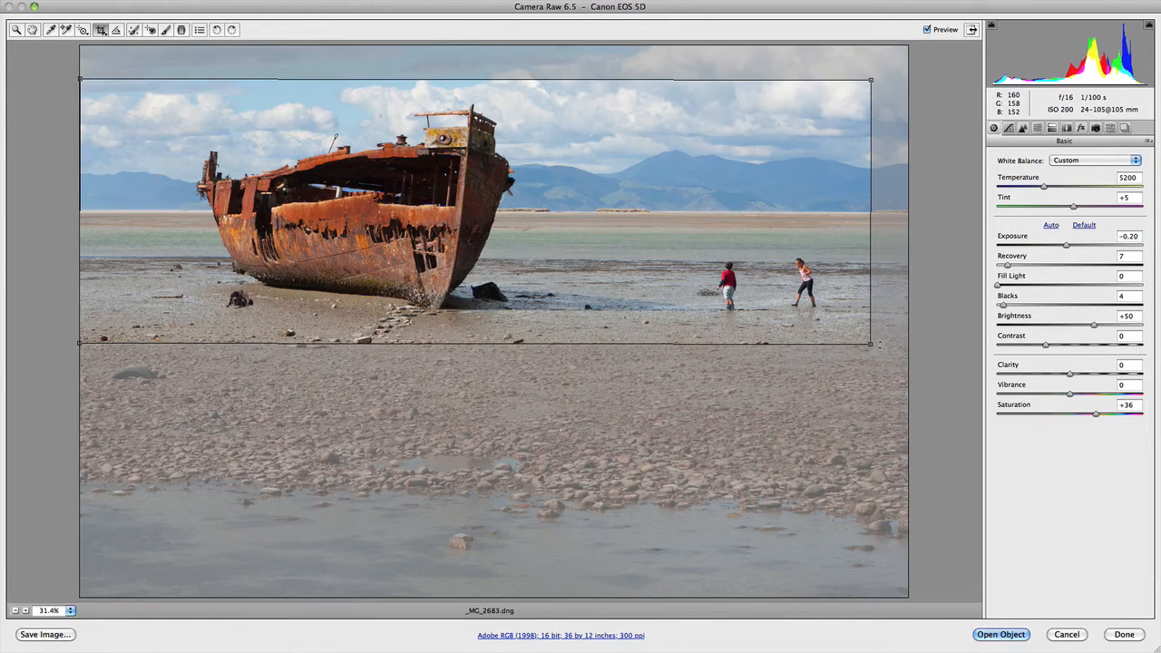
left_click_drag(871, 343, 873, 344)
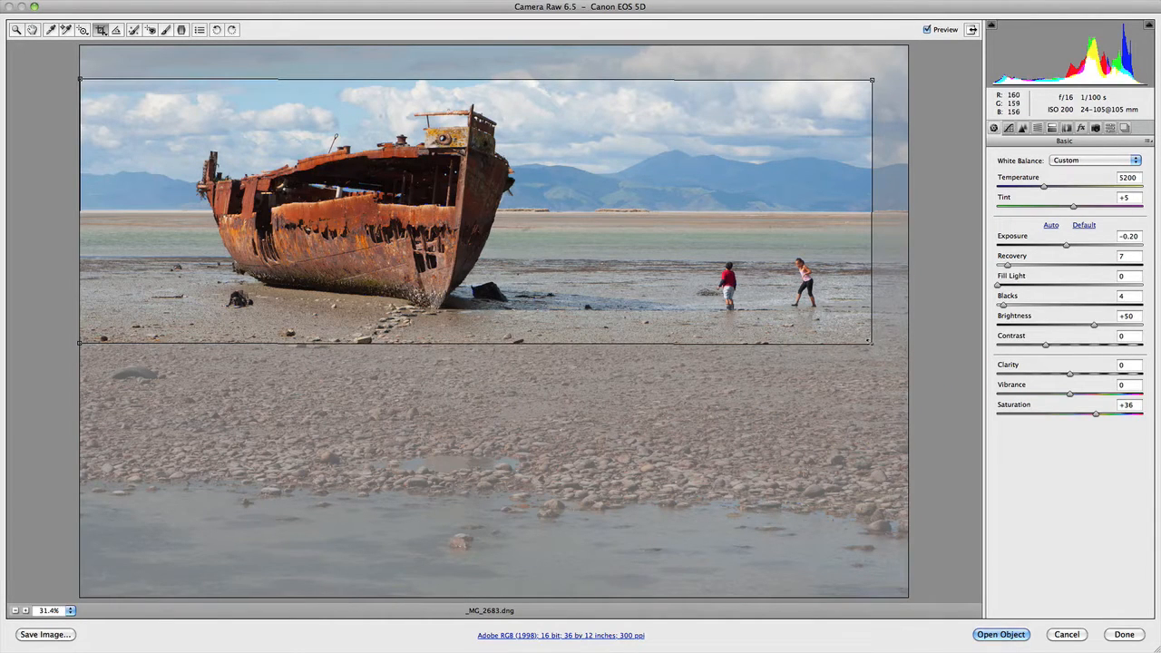
left_click_drag(871, 345, 872, 345)
left_click(956, 394)
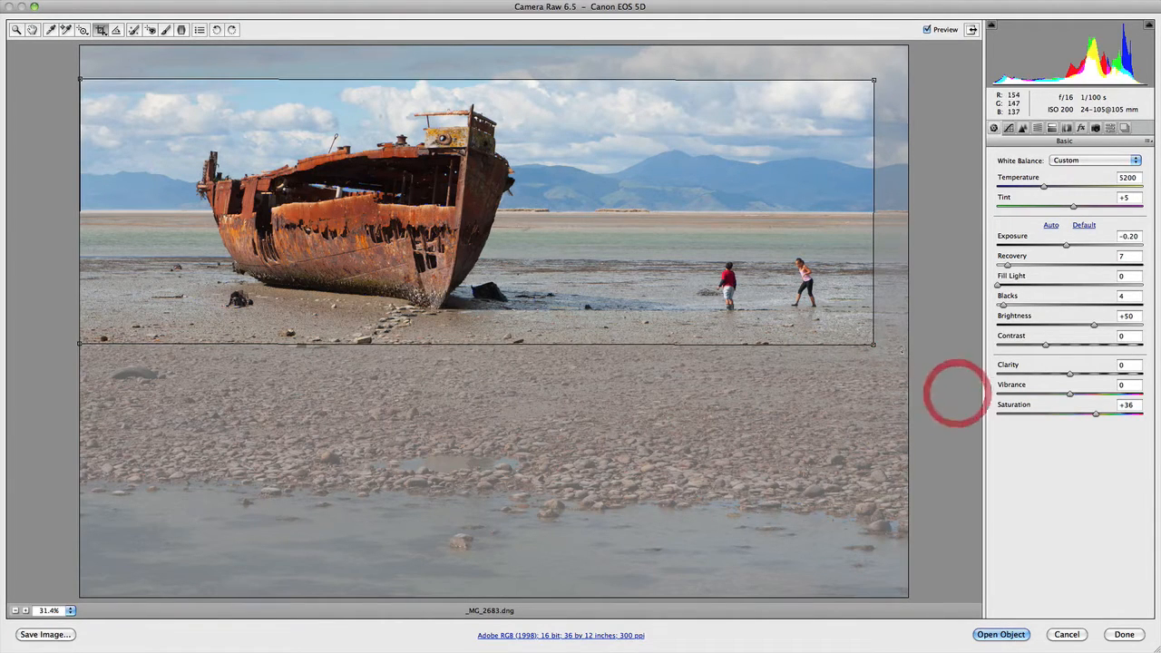
Replace the crop with a level, full-width 36 by 12 inch one, shifted slightly upward around the ship, and display the cropped image
key("Escape")
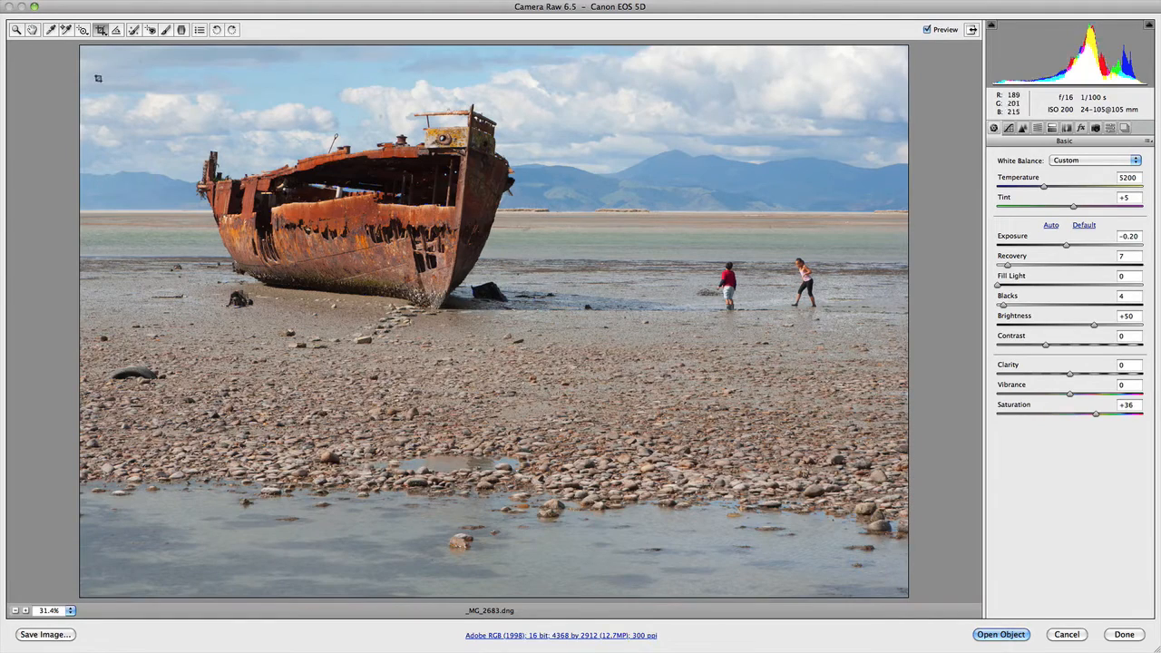
left_click_drag(80, 82, 987, 482)
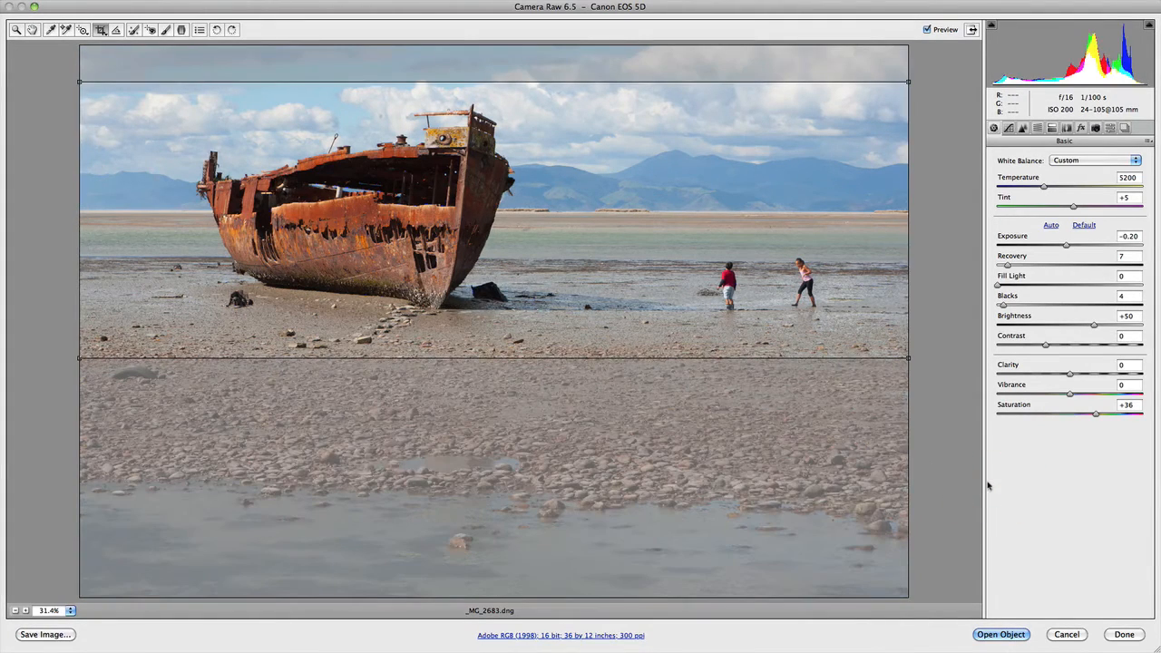
left_click(547, 257)
left_click_drag(547, 257, 550, 254)
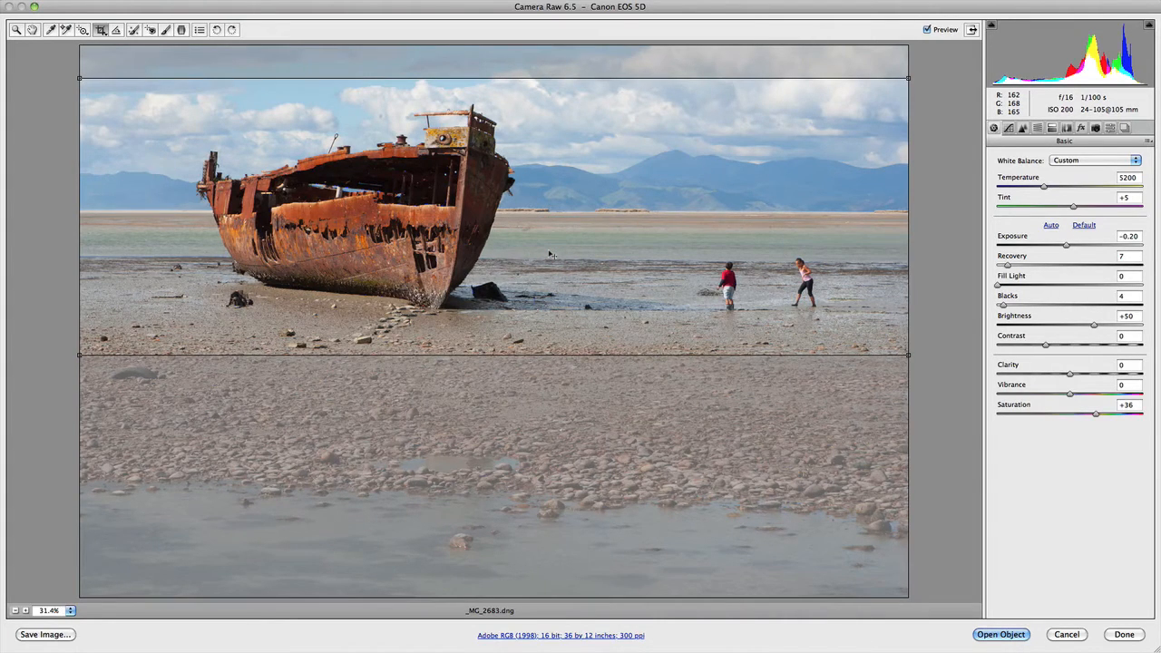
key("z")
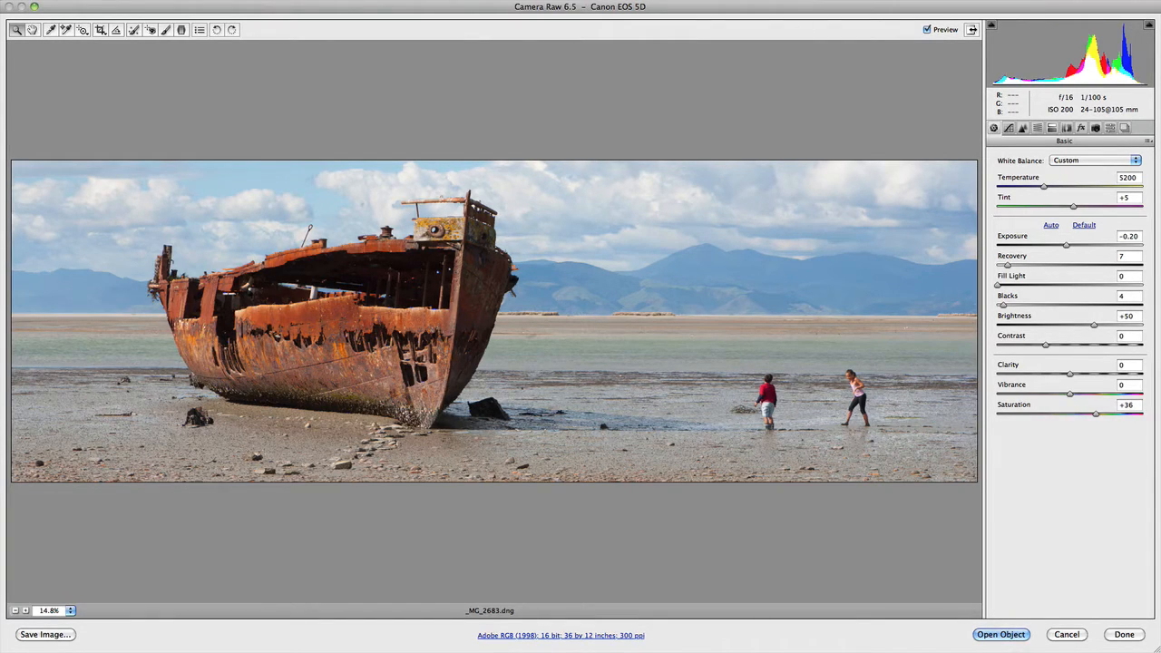
Reopen the crop for editing, reposition it vertically to frame the ship and both people, and display the cropped image again
left_click(101, 31)
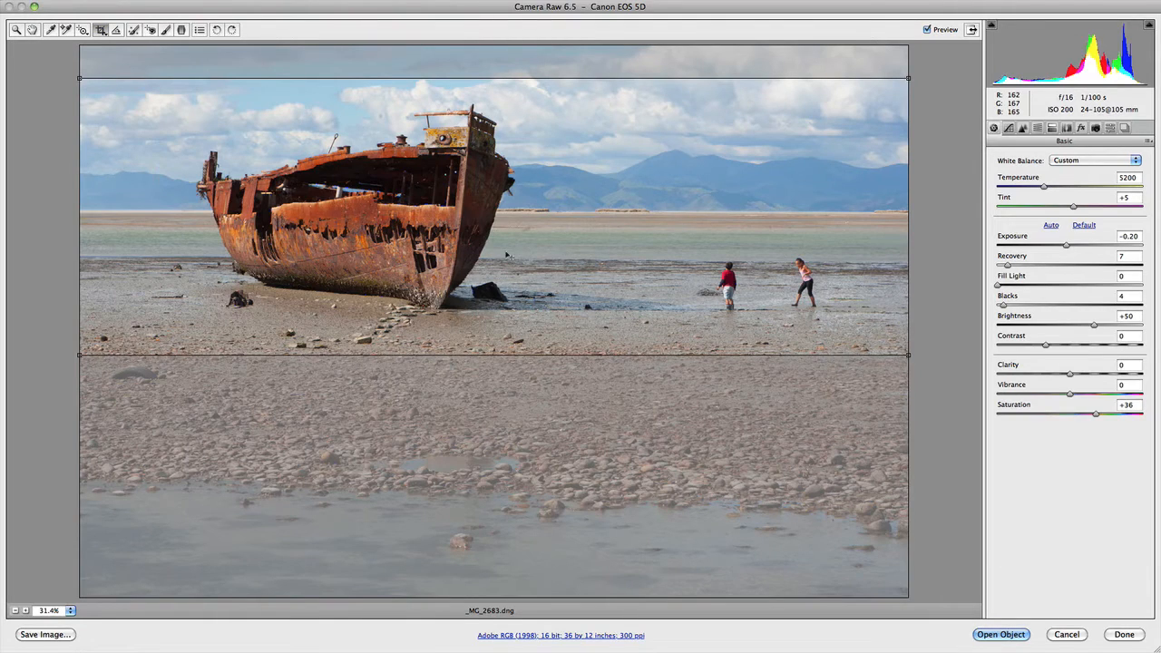
left_click_drag(508, 255, 508, 257)
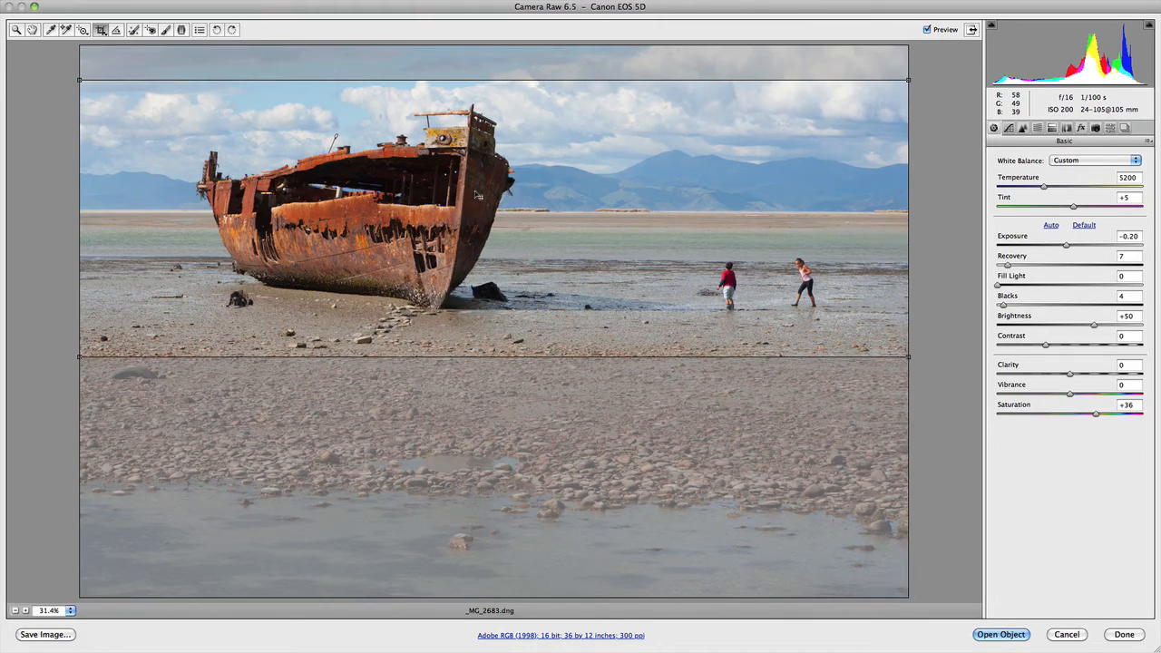
left_click_drag(475, 194, 481, 423)
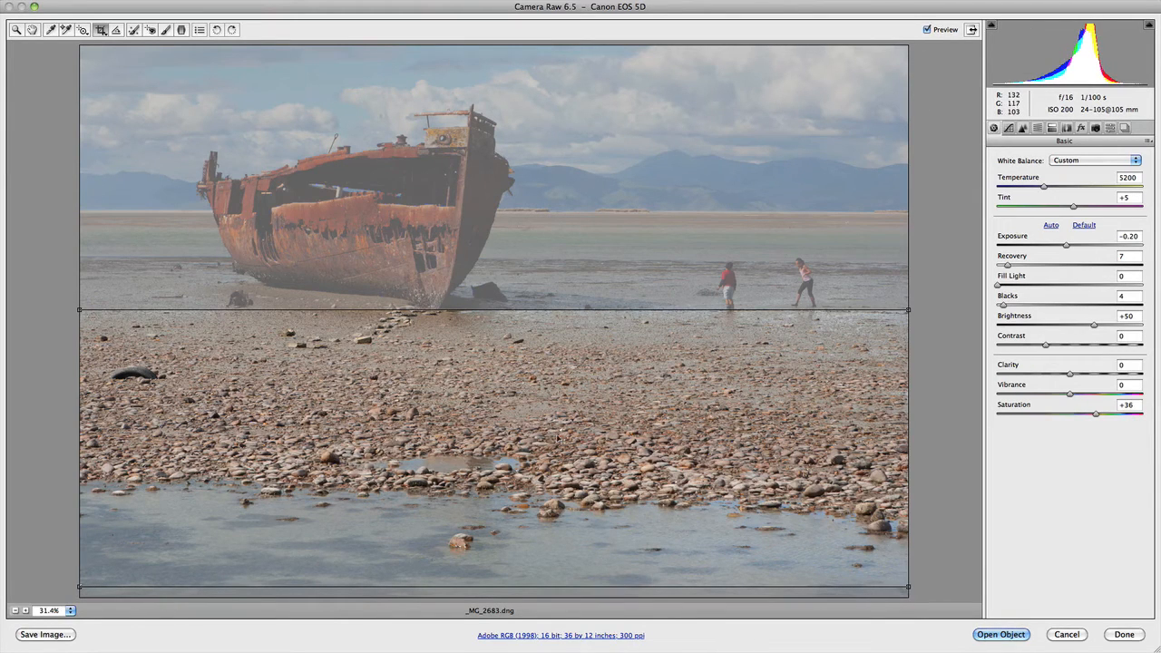
left_click_drag(557, 439, 566, 210)
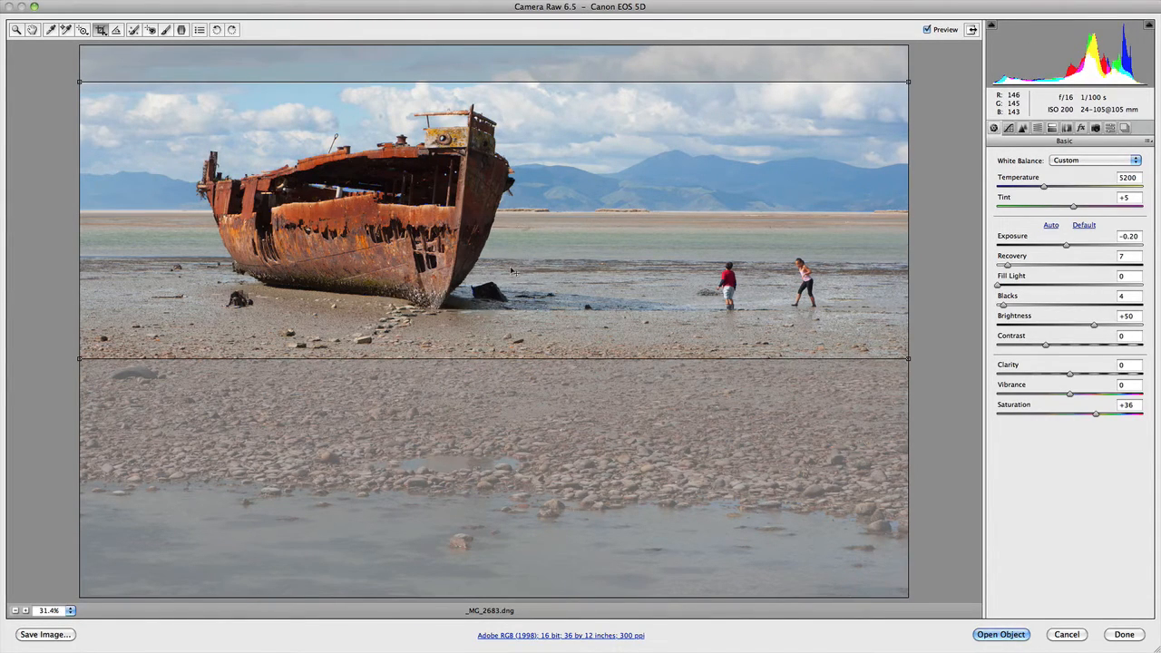
left_click_drag(512, 270, 512, 266)
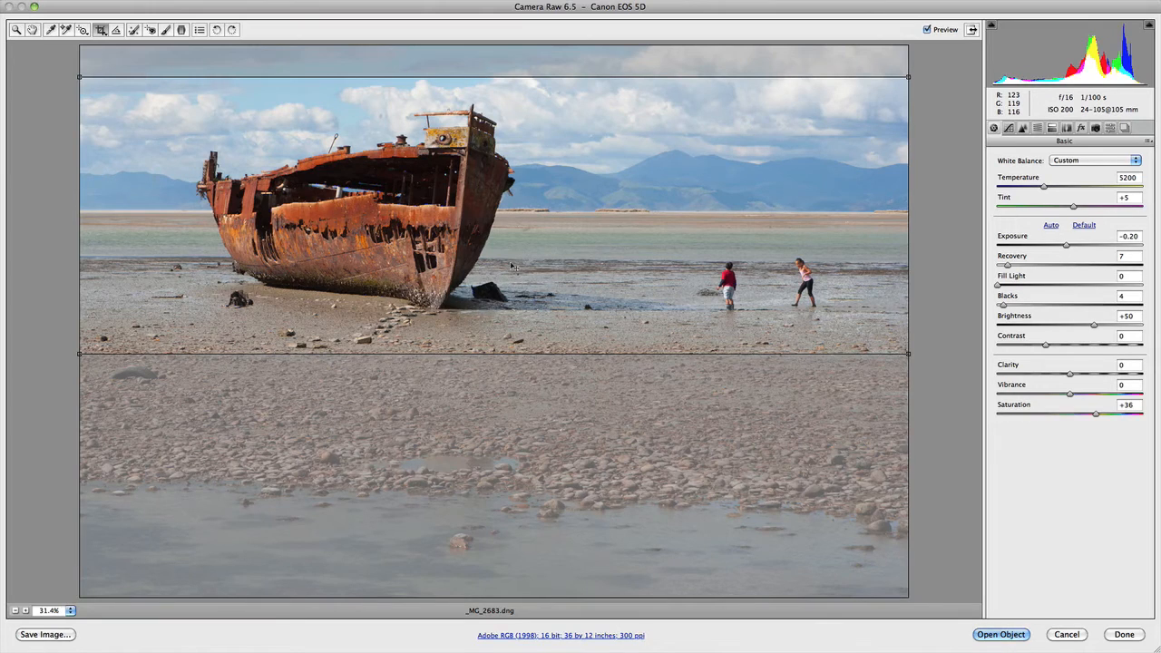
key("z")
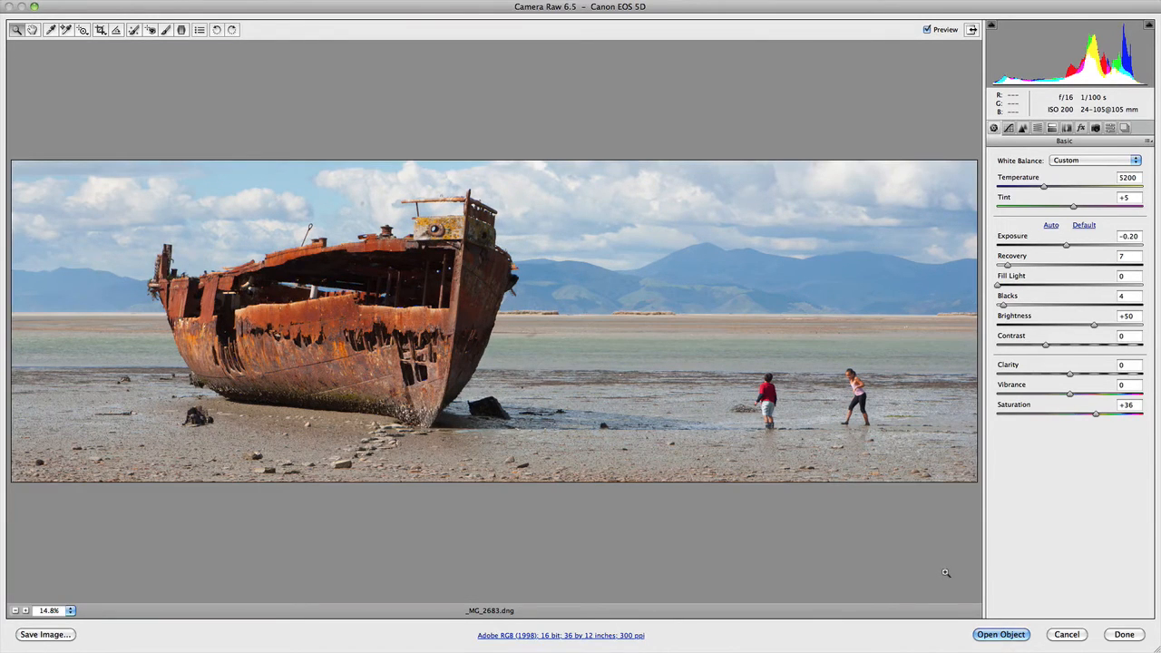